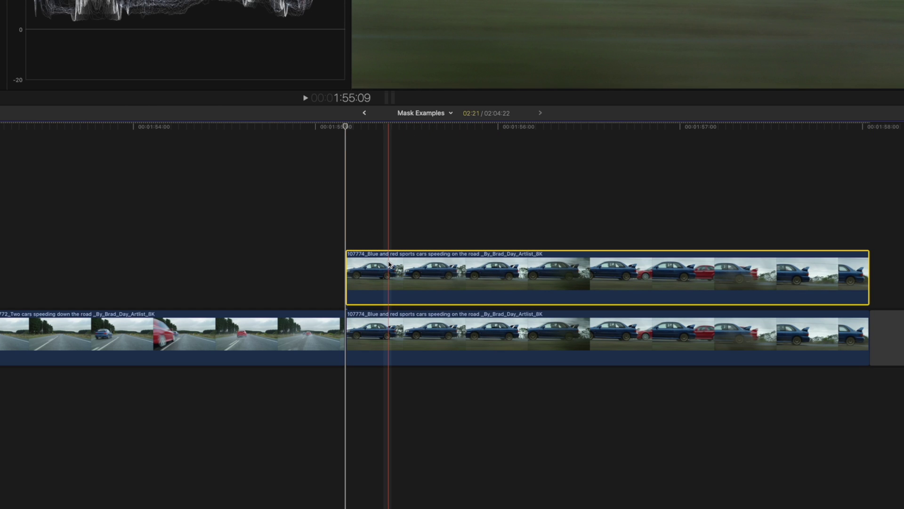
- Add a hold frame at the start of the upper car clip and make it 8 frames long
key(Up)
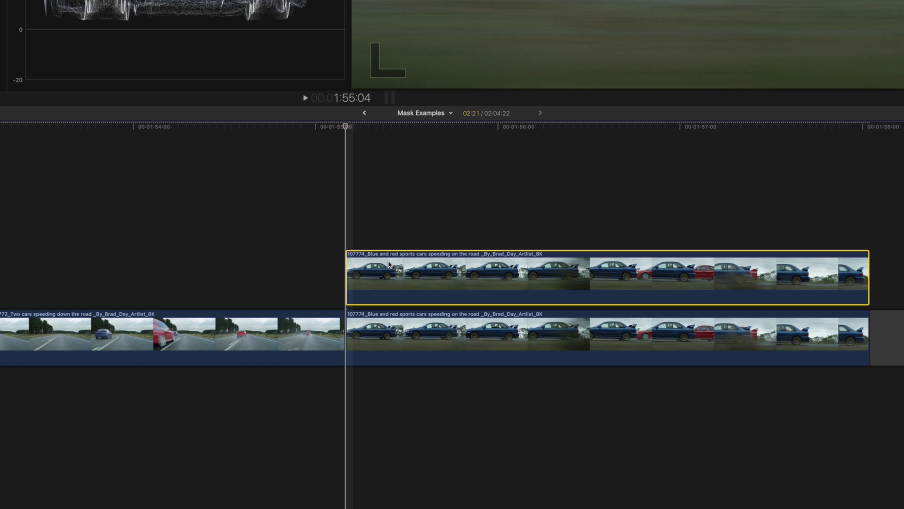
key(shift+h)
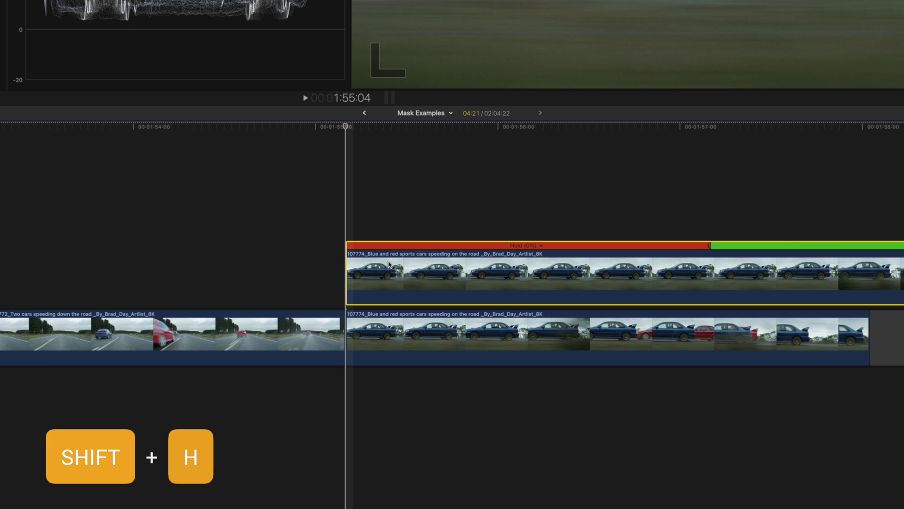
scroll(388, 264, right, 10)
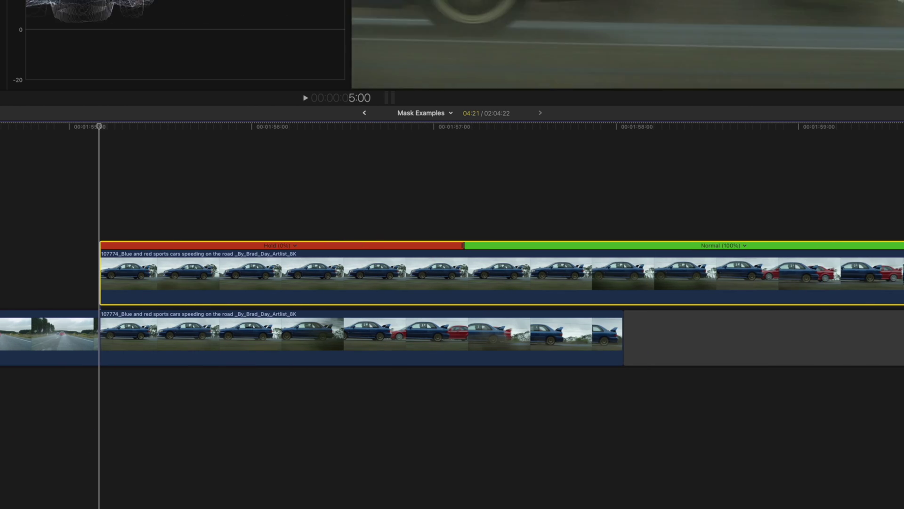
drag(902, 249, 531, 249)
click(326, 265)
key(l)
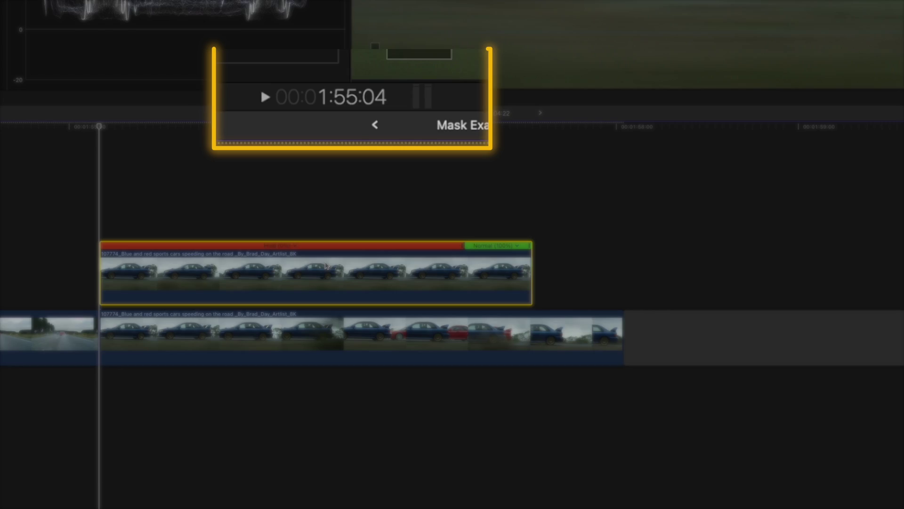
key(ctrl+d)
text(8)
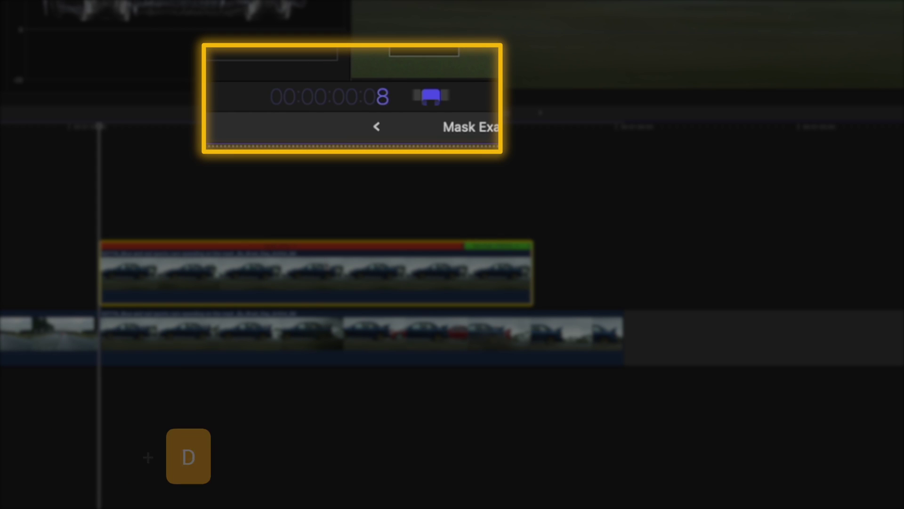
key(Return)
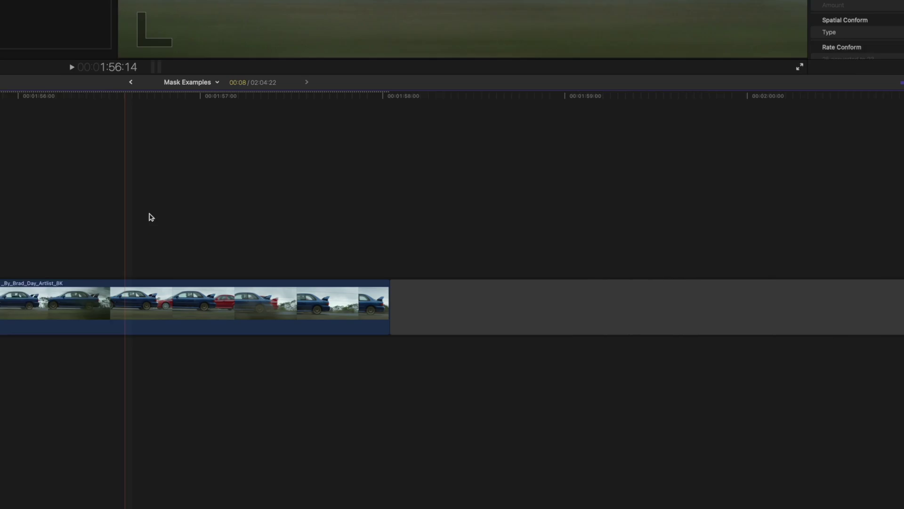
- Apply Draw Mask to the frozen car clip and place the first point on the car's outline
click(885, 70)
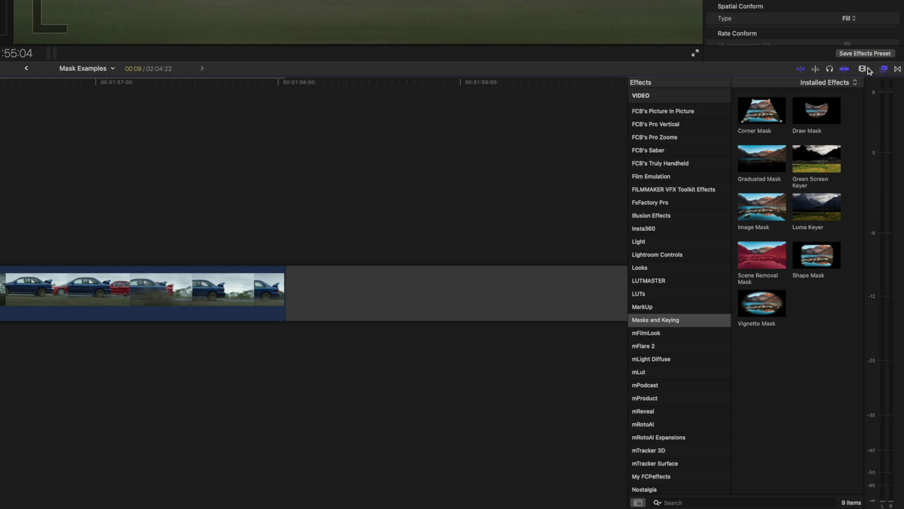
mouse_move(816, 110)
mouse_down()
mouse_move(796, 254)
mouse_move(426, 189)
mouse_move(415, 221)
mouse_up()
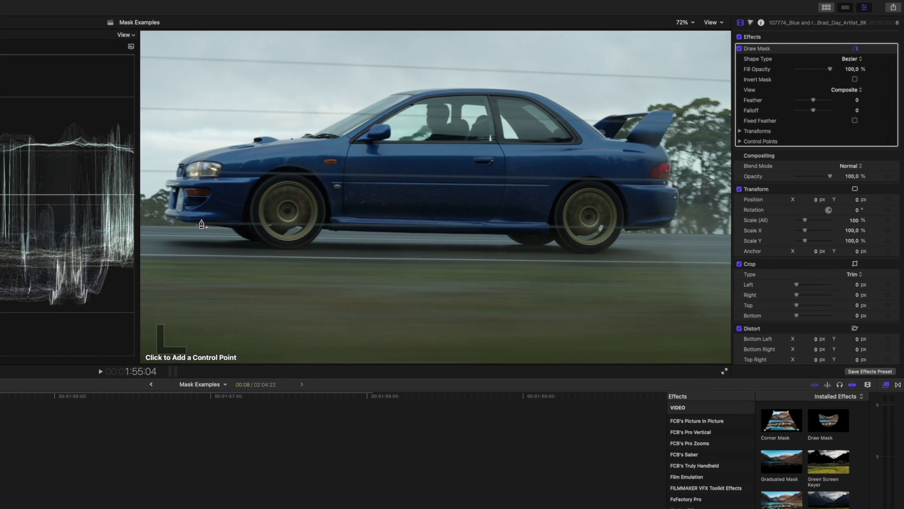
click(279, 171)
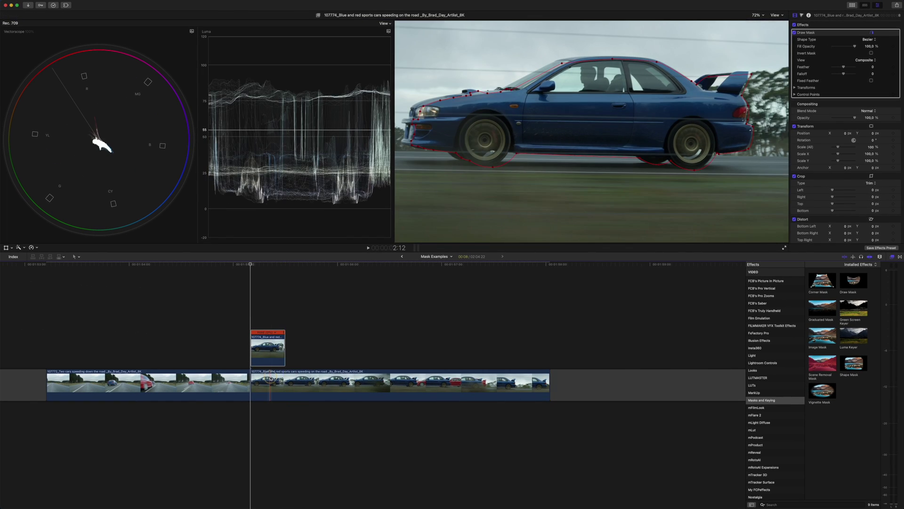
- Disable the road clip and pull the car mask's feather inward to -17
click(271, 378)
key(v)
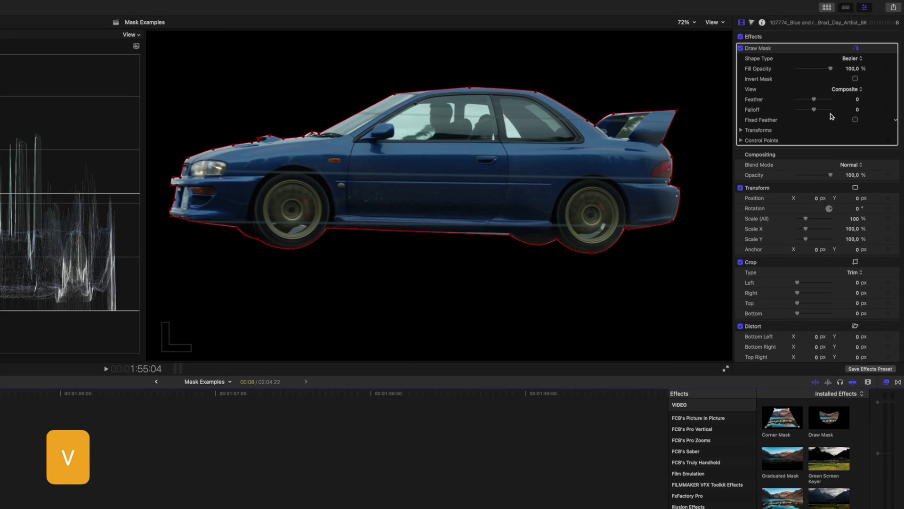
drag(844, 67, 844, 68)
drag(815, 102, 812, 102)
- Add a second, inverted Draw Mask around the spoiler gap, then shift the car clip earlier
double_click(829, 421)
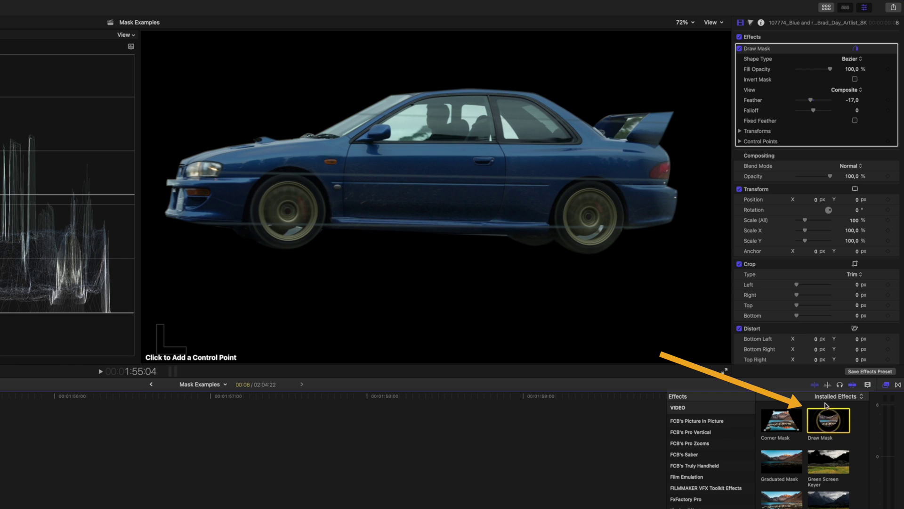
click(628, 119)
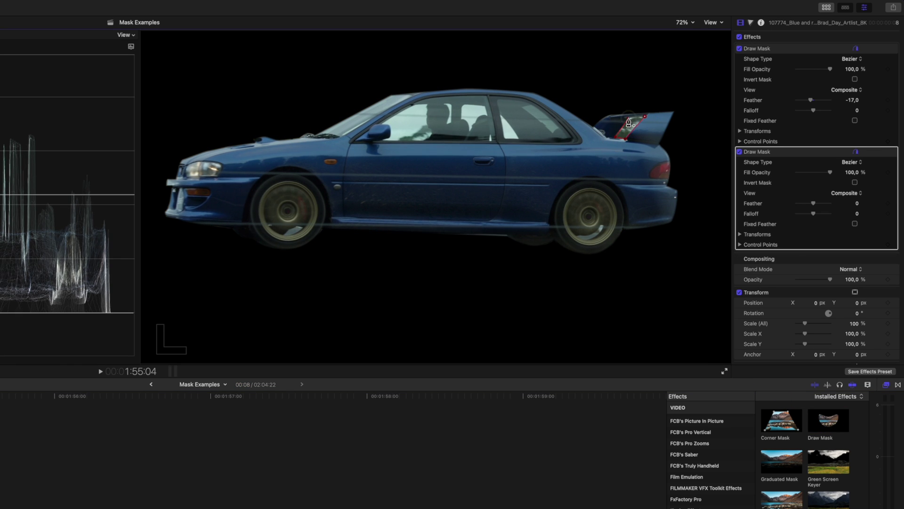
click(628, 120)
click(855, 182)
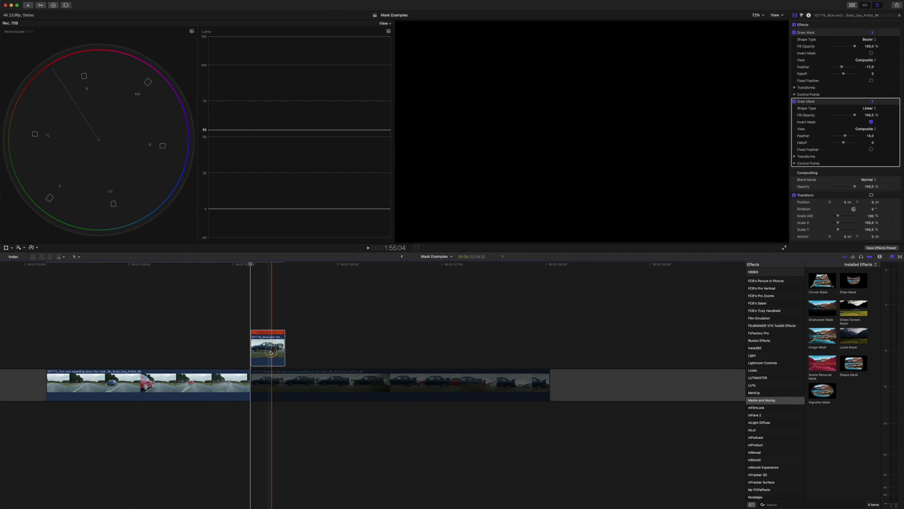
drag(274, 351, 239, 351)
- Put the car clip in its own storyline and give it a Slide transition with direction Left
key(ctrl+g)
key(super+g)
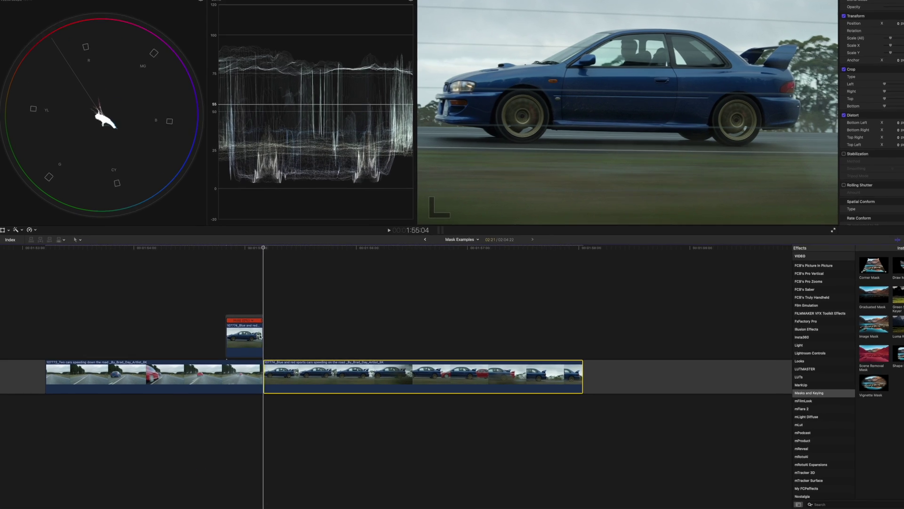
click(247, 316)
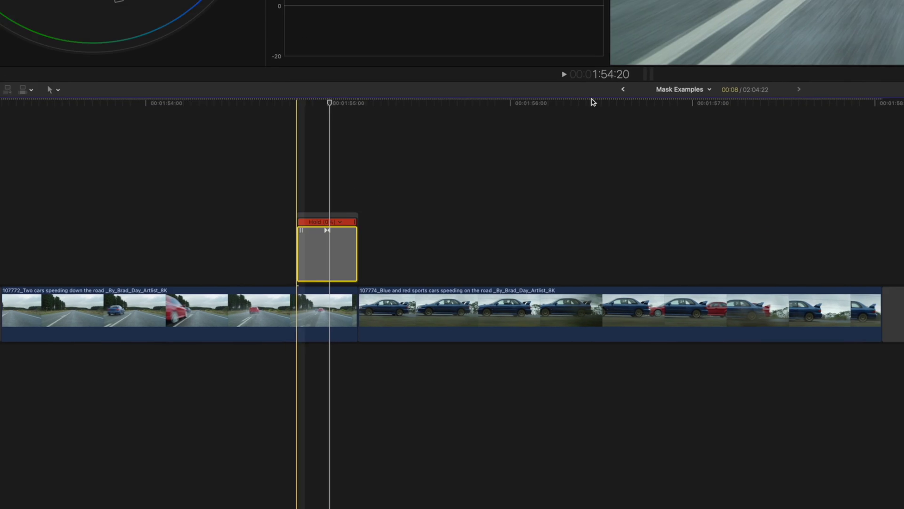
click(846, 68)
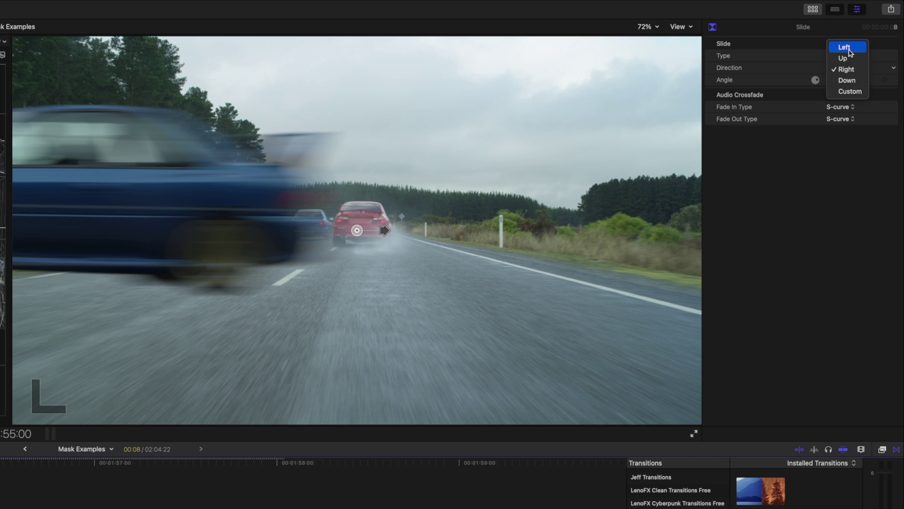
click(848, 52)
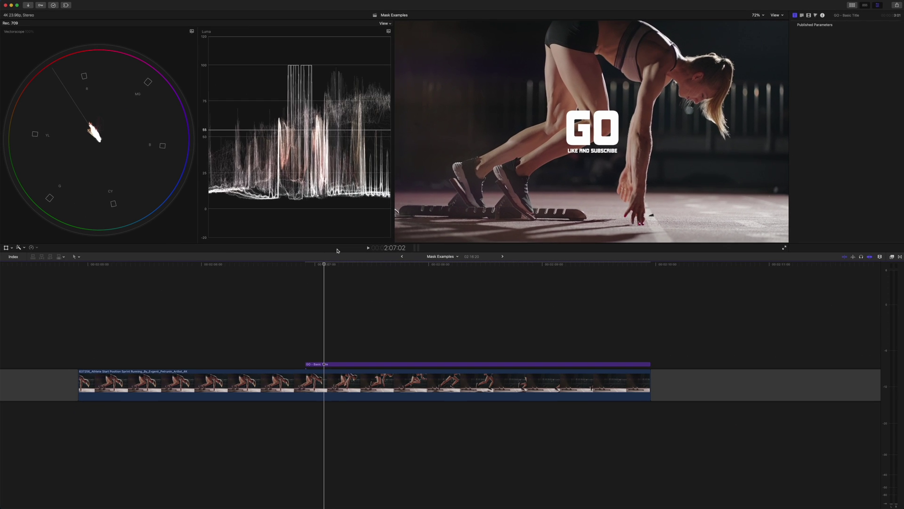
- Trim the GO title to start at the frame where the sprinter pushes off
key(Right)
key(Right)
key(Right)
key(Right)
key(Right)
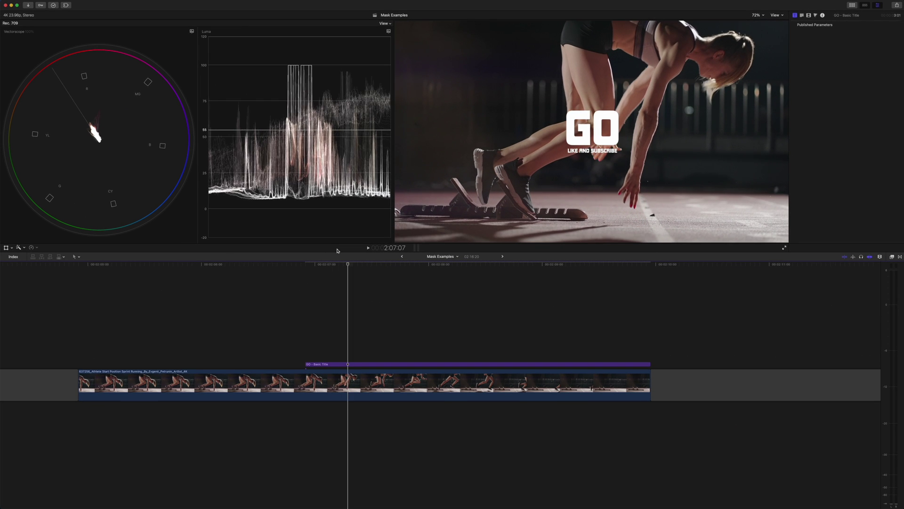
key(Left)
key(Left)
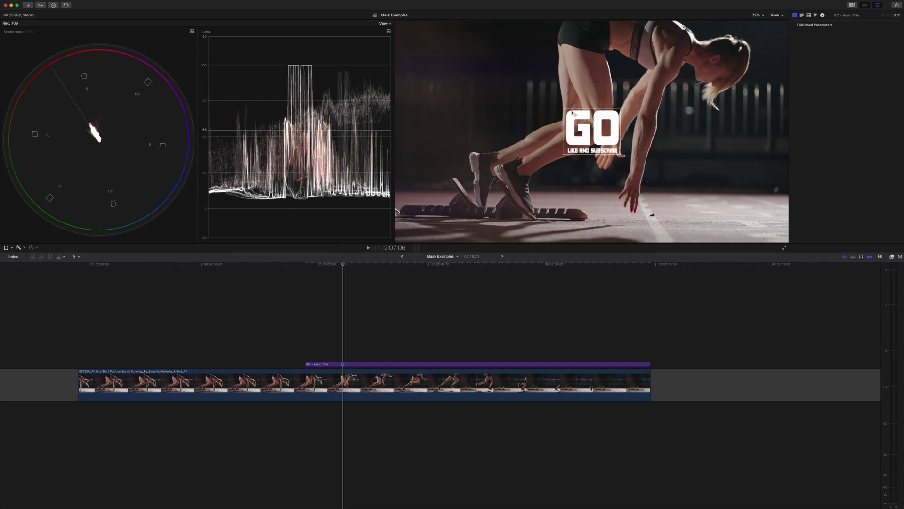
drag(307, 364, 343, 364)
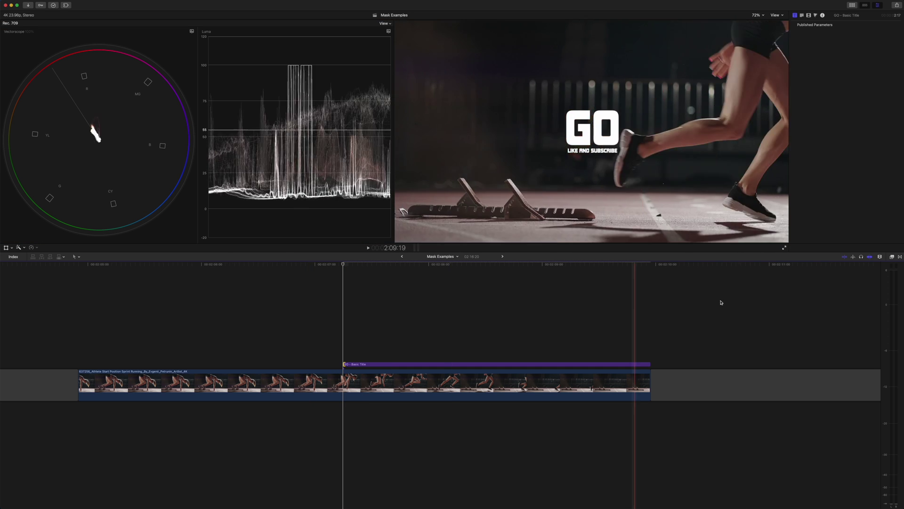
- Apply Draw Mask to the GO title and place the first points along the runner's leg
key(super+5)
mouse_move(854, 281)
mouse_down()
mouse_move(478, 329)
mouse_move(378, 363)
mouse_up()
click(344, 271)
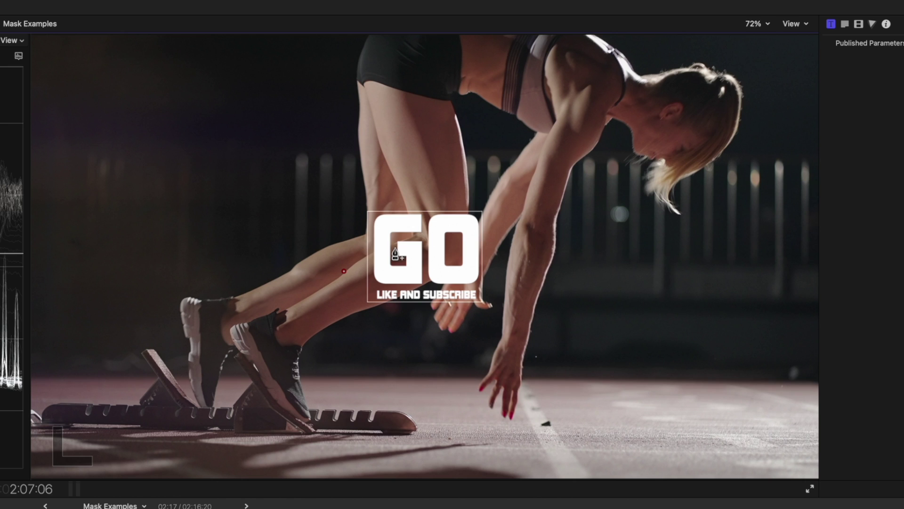
click(397, 245)
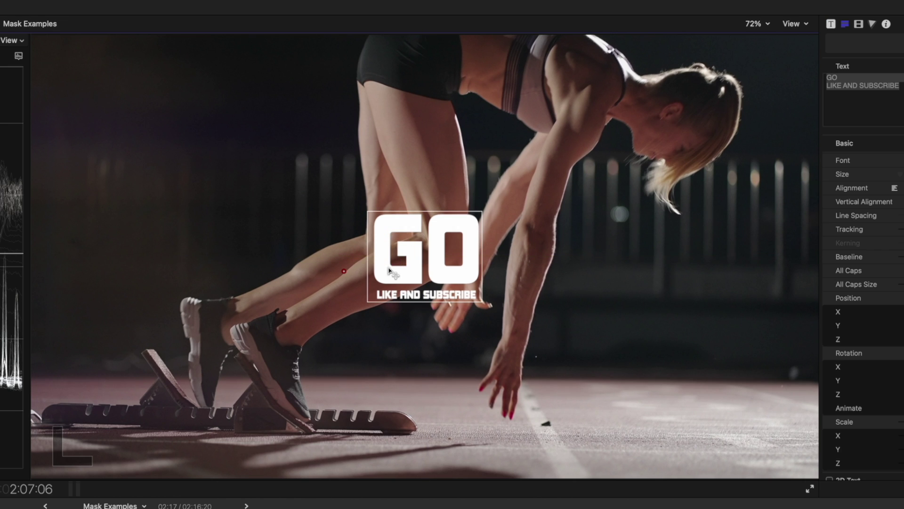
click(401, 179)
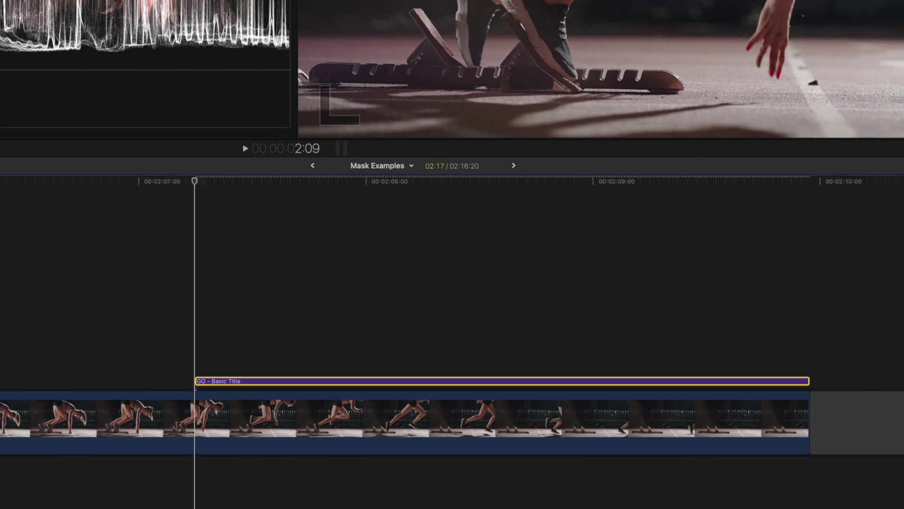
- Make the GO title a compound clip, apply Draw Mask, and start points down the thigh and calf
key(alt+g)
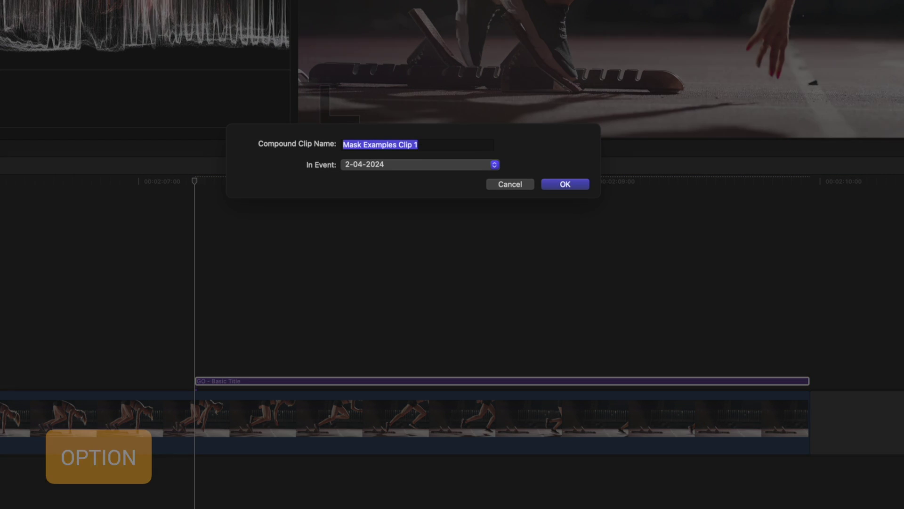
key(Return)
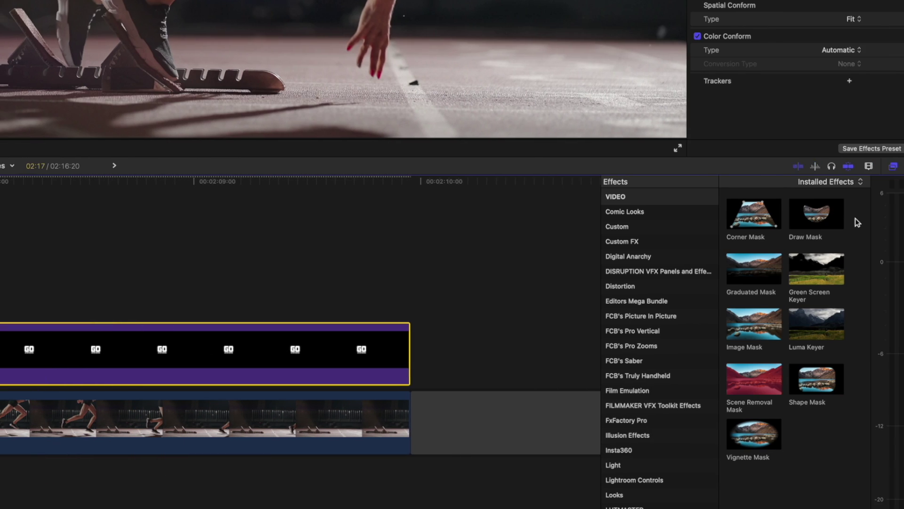
double_click(816, 214)
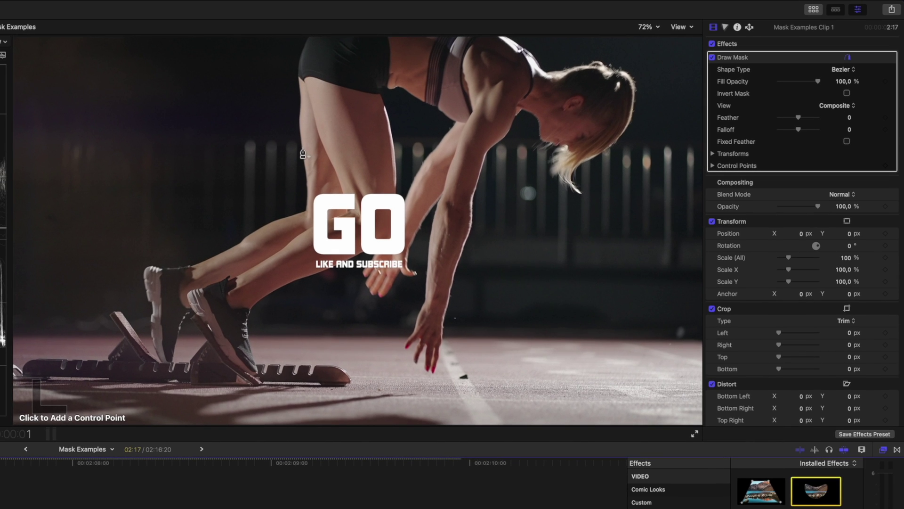
click(302, 149)
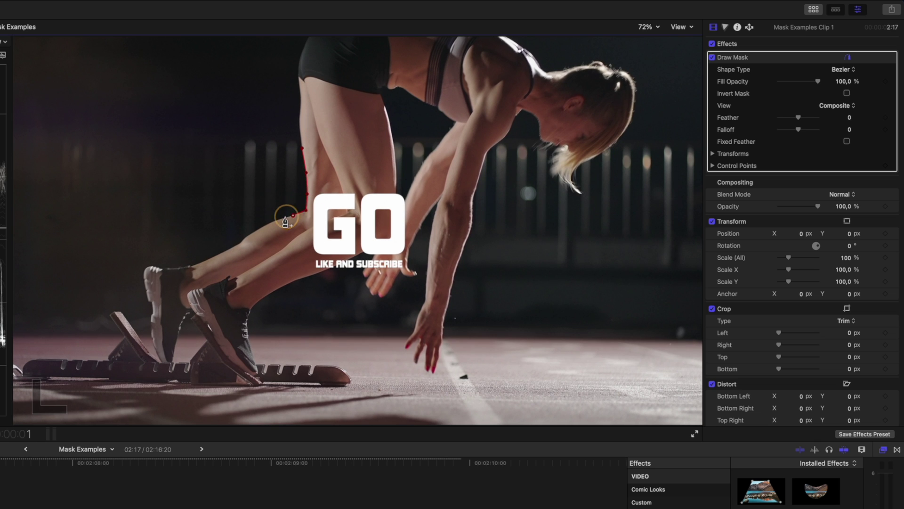
key(space)
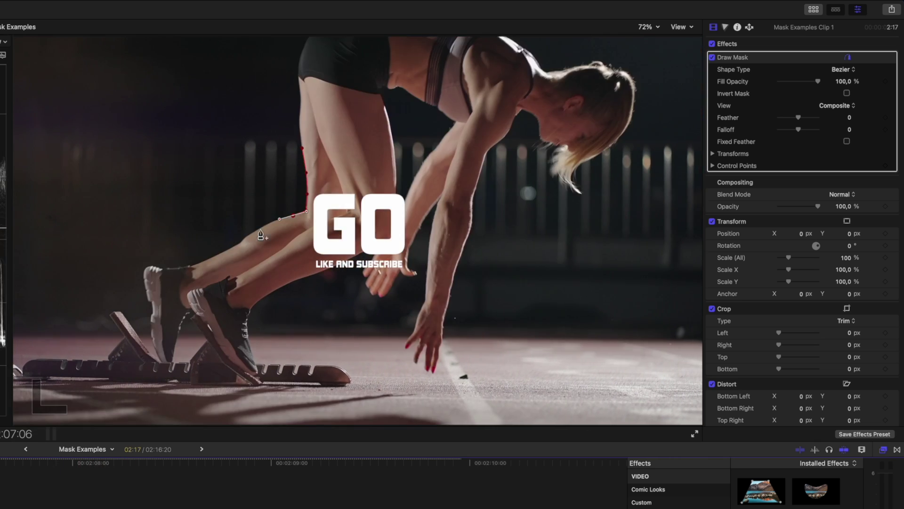
click(239, 244)
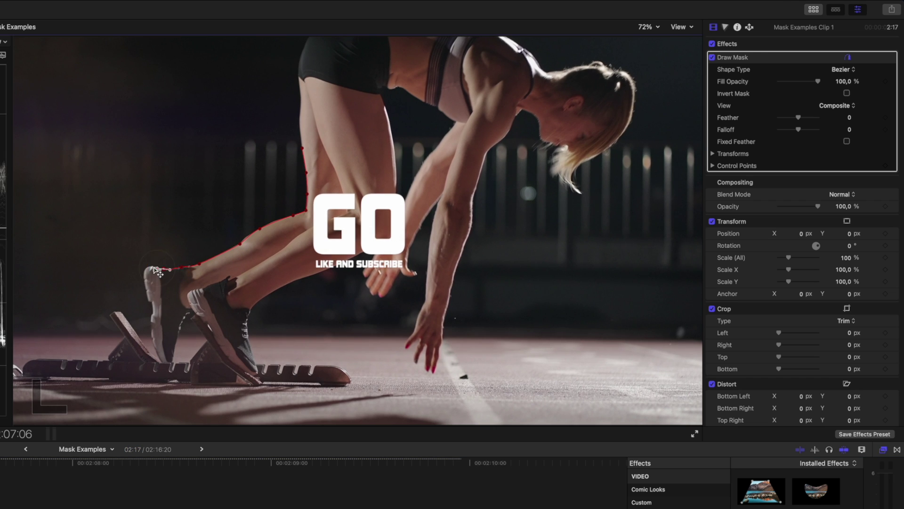
- Zoom in and trace mask points around the front shoe and down its heel
key(super+equal)
key(super+equal)
scroll(144, 287, left, 5)
click(144, 285)
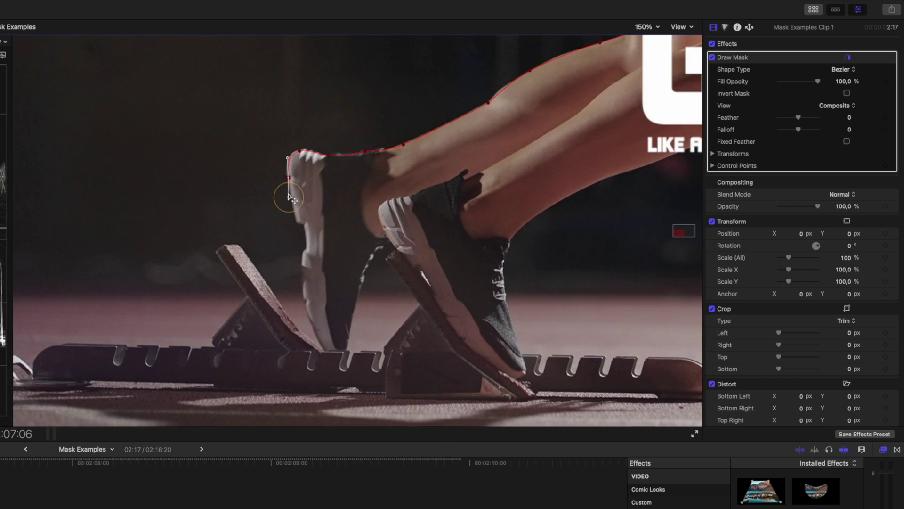
click(300, 224)
click(306, 248)
click(303, 256)
click(303, 284)
click(305, 305)
click(317, 335)
click(329, 351)
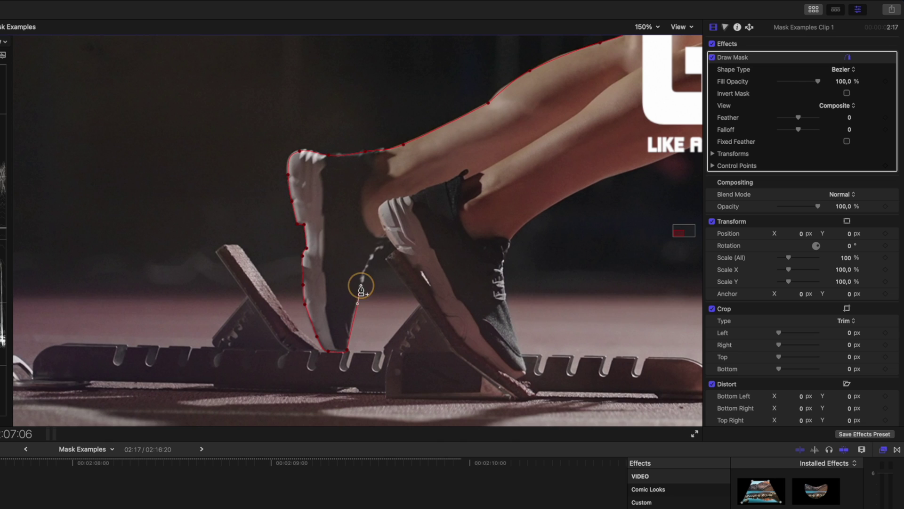
- Trace points up the rear shoe's heel and back, curve a leg point, then zoom out
click(367, 266)
click(390, 243)
click(419, 269)
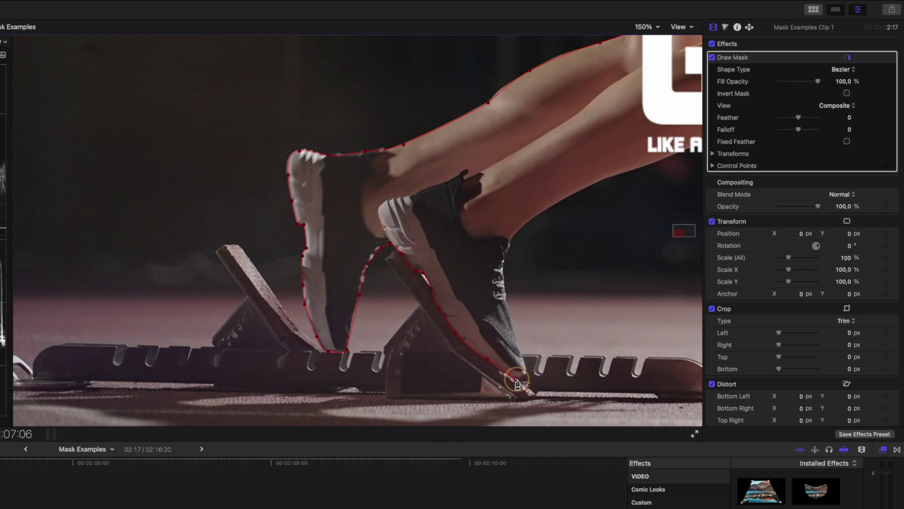
click(507, 300)
click(504, 266)
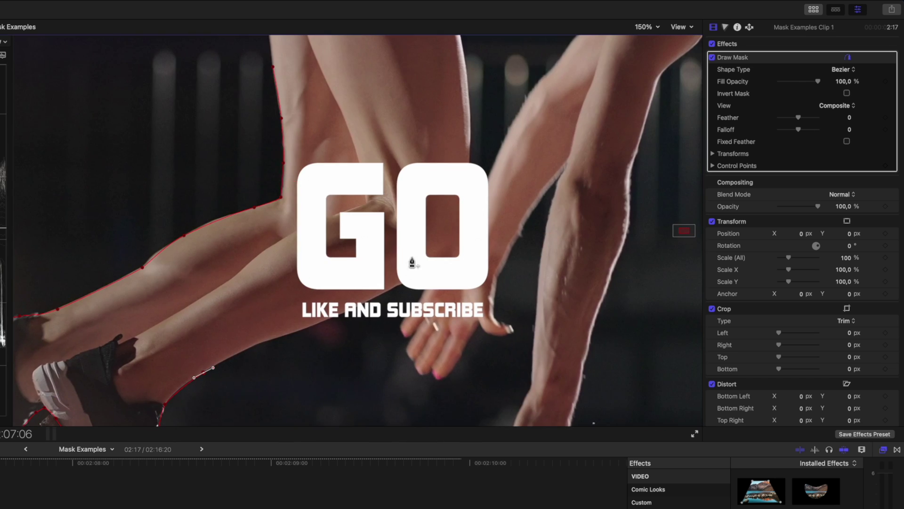
drag(255, 343, 265, 341)
key(shift+z)
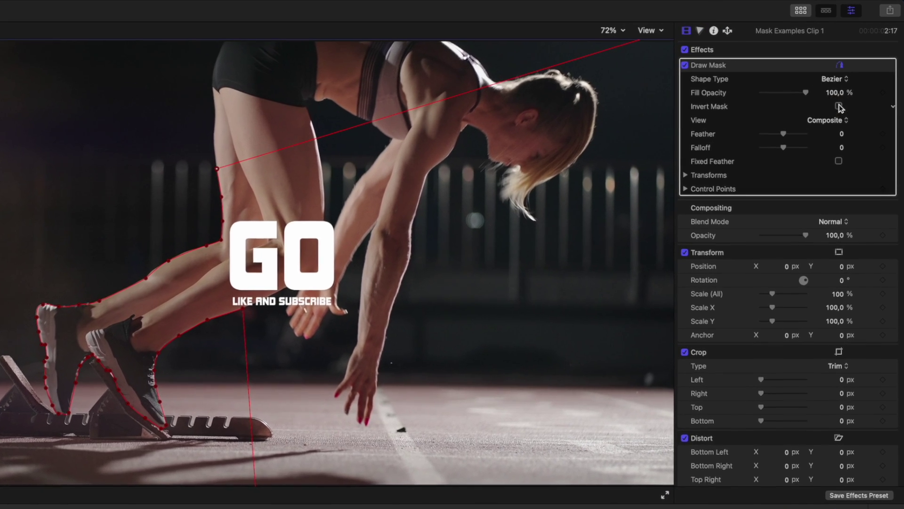
- Set the leg mask feather to 4 and add a Control Points keyframe
drag(798, 117, 785, 137)
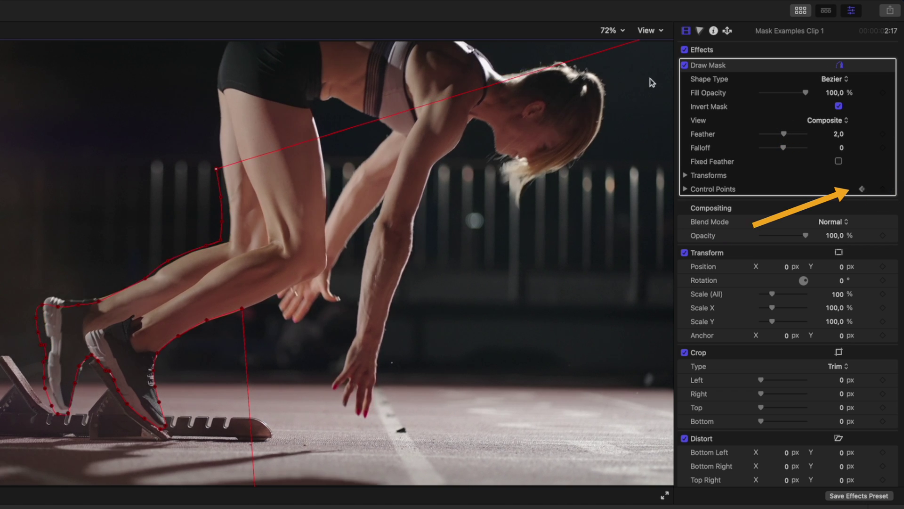
key(super+equal)
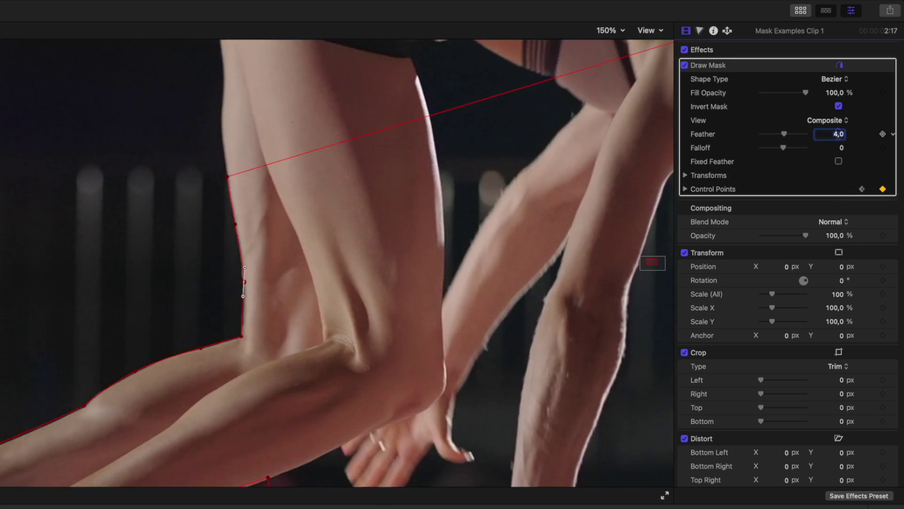
click(92, 278)
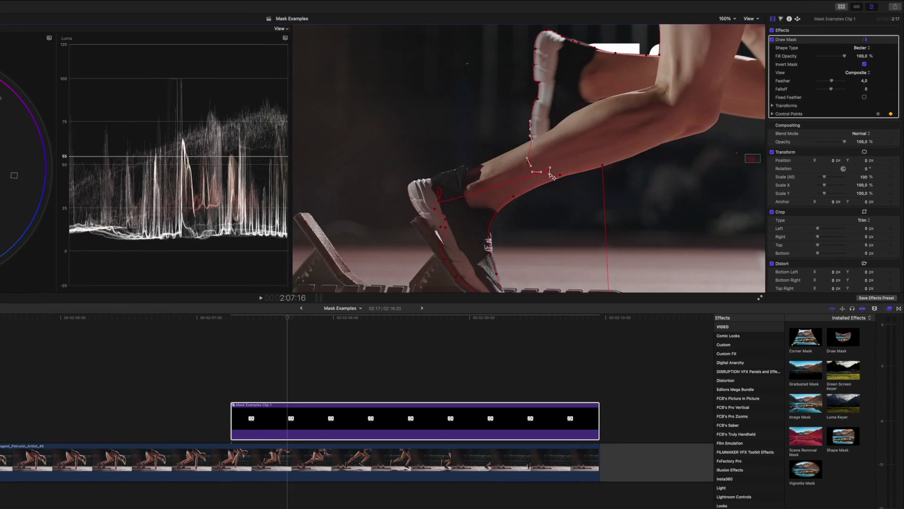
drag(233, 291, 235, 293)
- Step forward frame by frame, moving mask points to follow the runner's legs
key(Right)
key(Right)
key(Right)
key(Right)
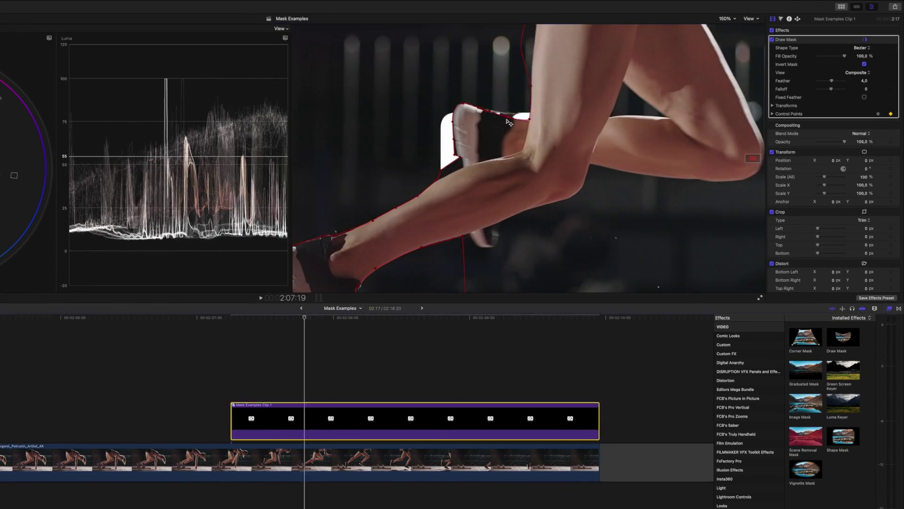
key(Right)
key(Right)
key(Right)
key(Right)
key(Right)
key(Right)
key(Right)
key(Right)
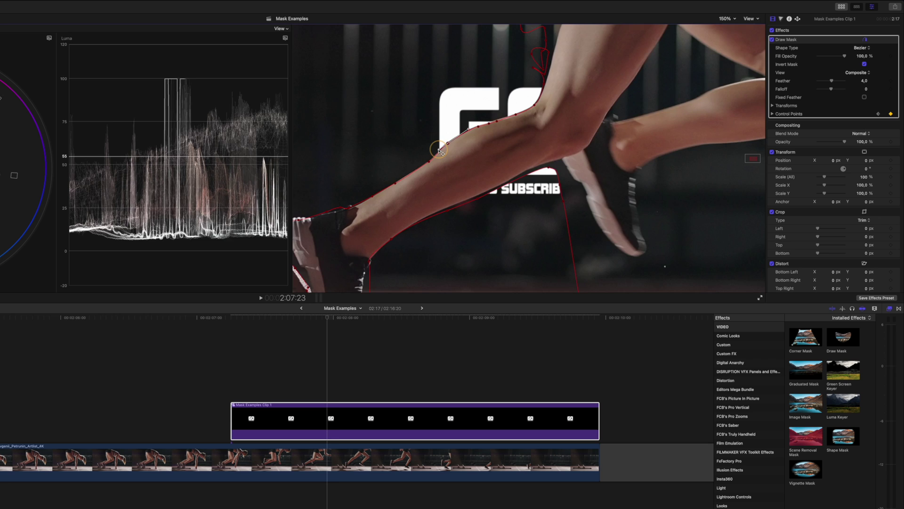
click(433, 191)
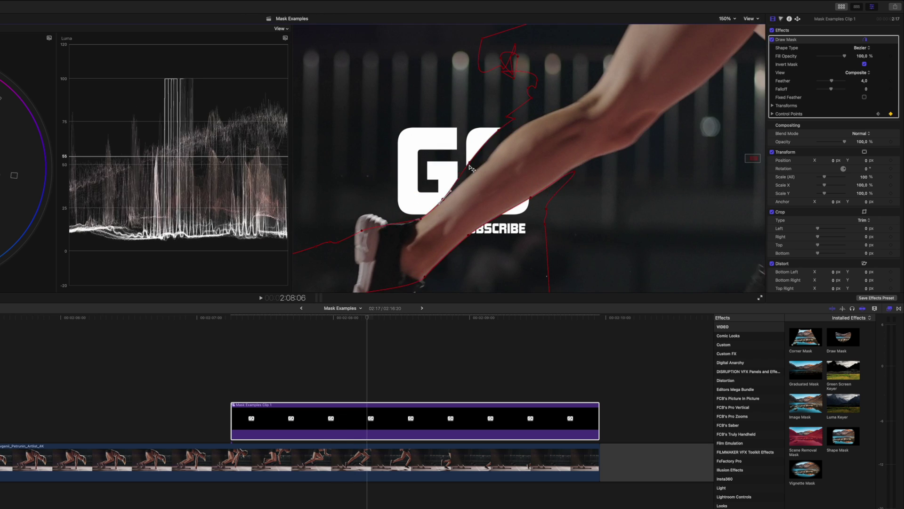
key(Right)
key(Right)
key(Right)
key(Right)
key(Right)
key(Right)
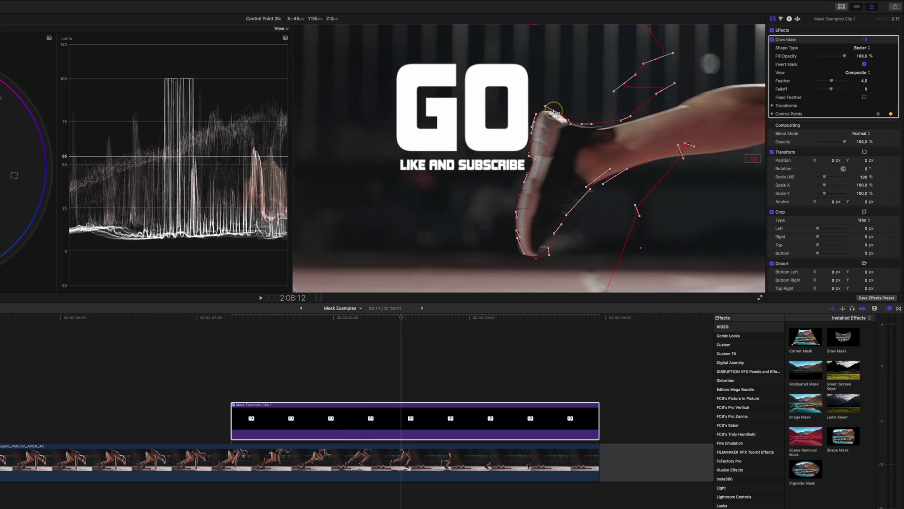
key(Right)
click(725, 18)
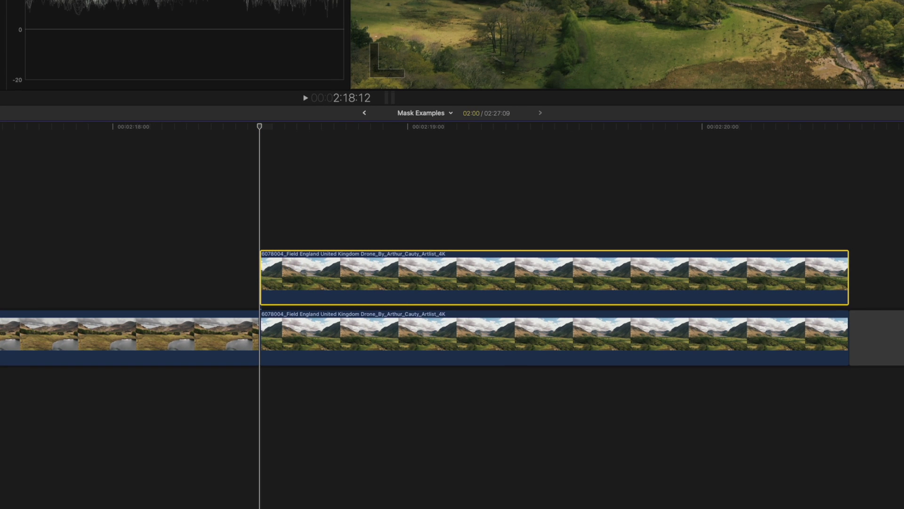
- Freeze the landscape clip as a one-second hold and draw a mask along the mountain ridge
key(super+r)
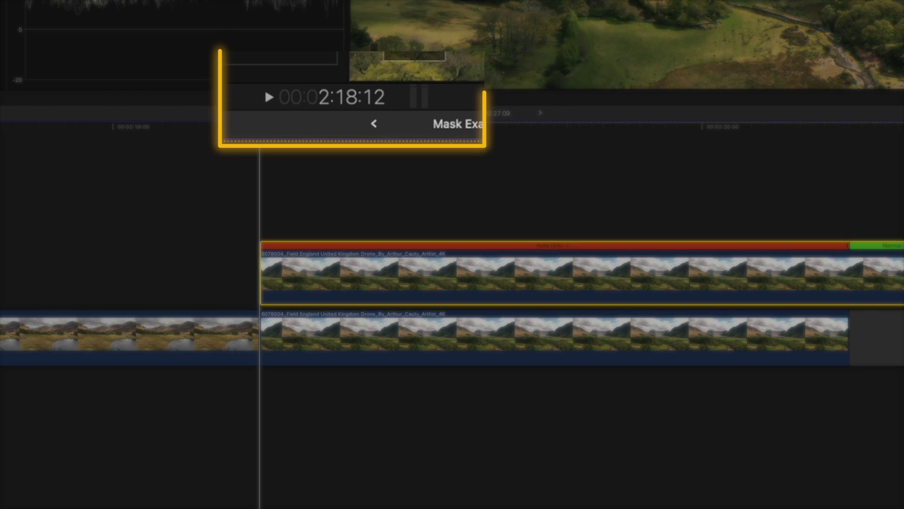
text(00)
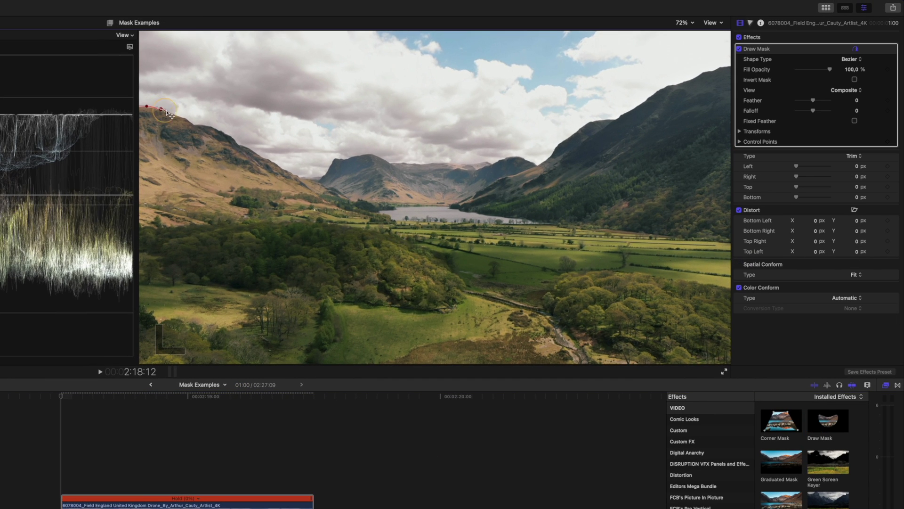
click(417, 163)
click(444, 163)
click(485, 162)
click(521, 158)
click(554, 149)
click(603, 122)
click(671, 86)
click(719, 63)
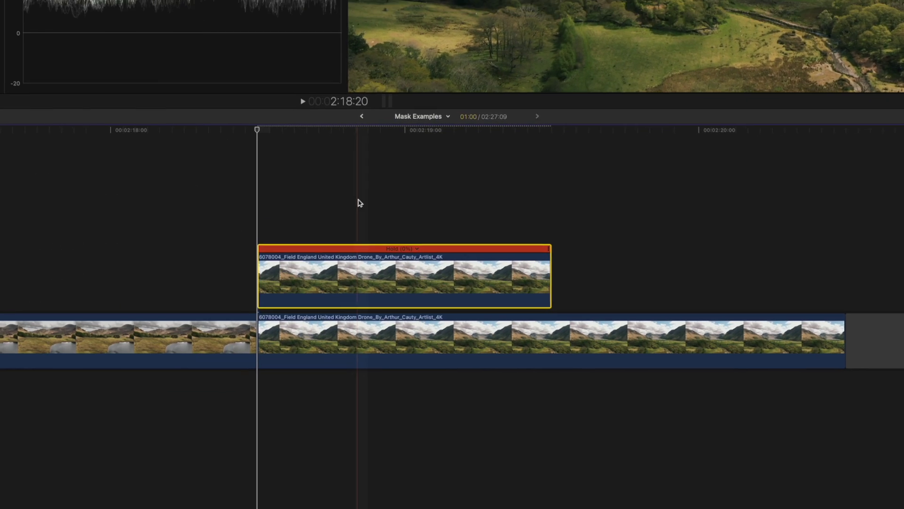
- Stack a duplicate with an inverted mask above, toggling clips with V to check the sky and foreground
mouse_move(357, 266)
mouse_down()
mouse_move(347, 234)
mouse_move(364, 155)
mouse_move(354, 151)
mouse_up()
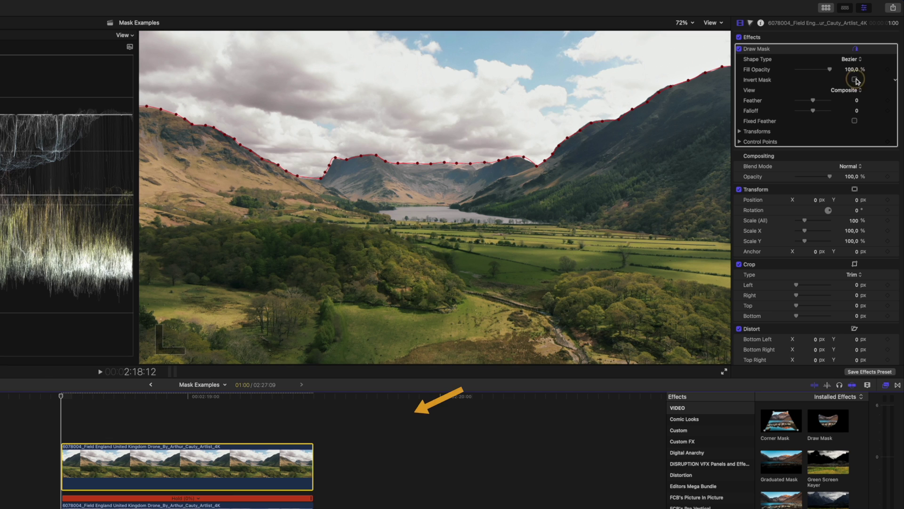
click(855, 80)
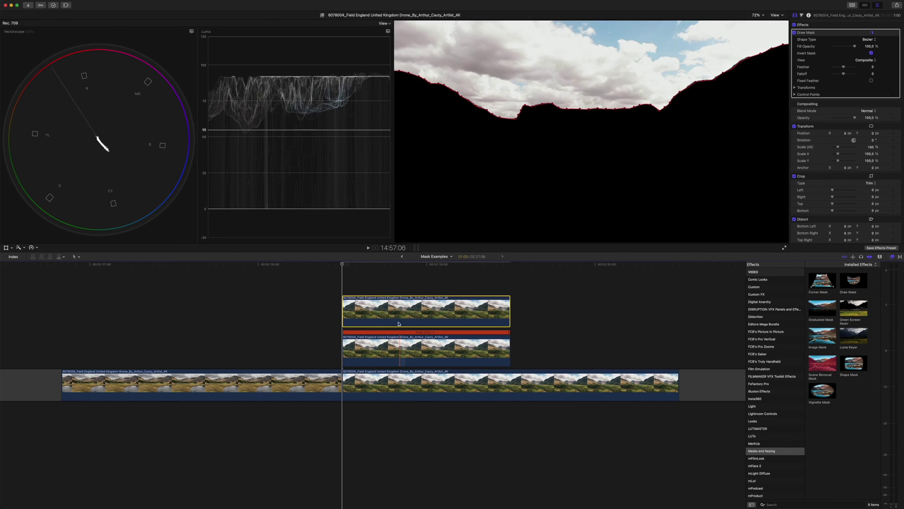
key(v)
key(super+Down)
key(super+Down)
key(v)
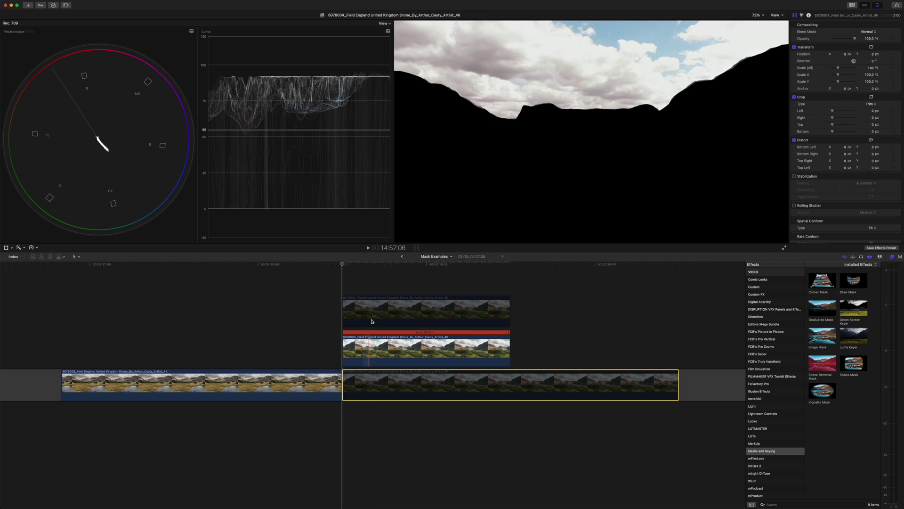
key(super+Up)
key(v)
key(super+Up)
key(v)
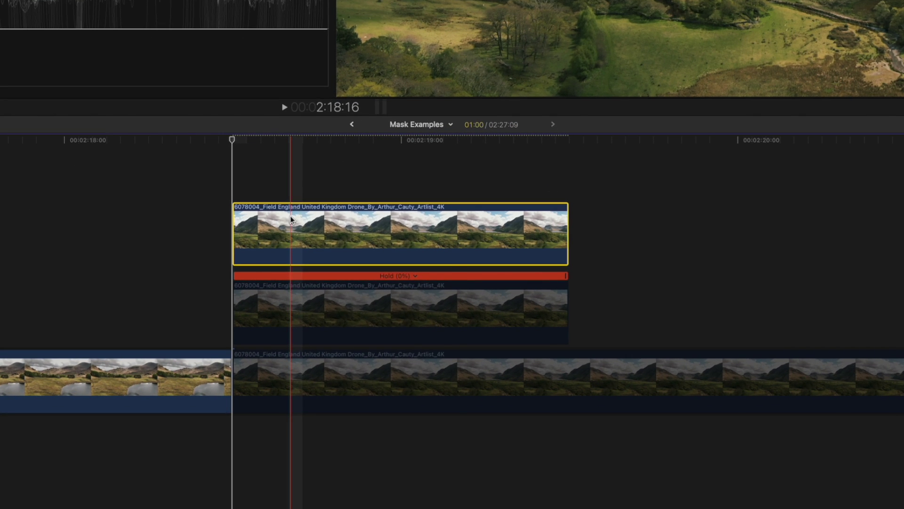
- Rename the top clip Foreground and the middle clip Sky
right_click(373, 302)
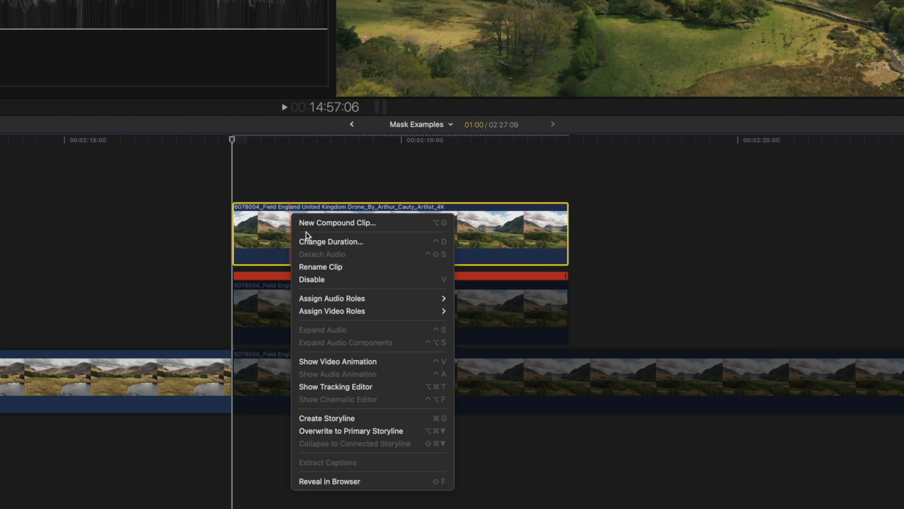
click(319, 267)
text(Foreground)
key(Return)
right_click(329, 312)
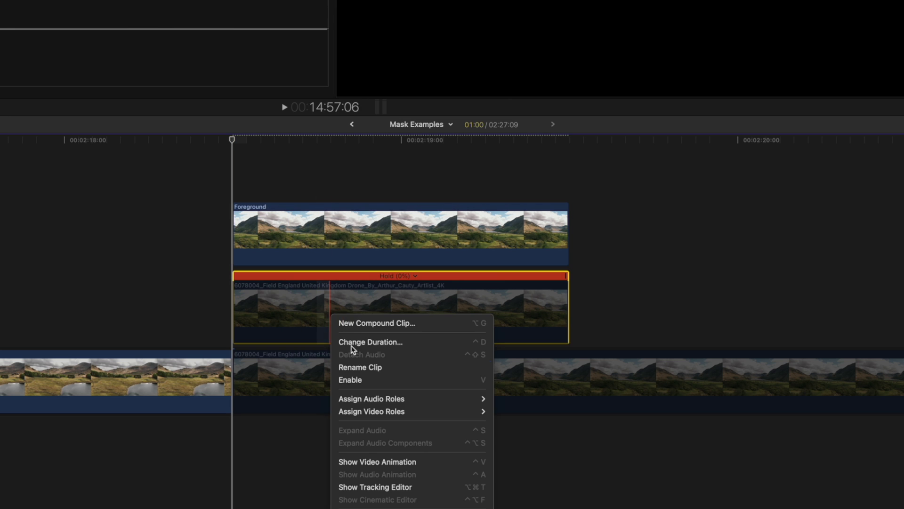
click(363, 366)
text(Sky)
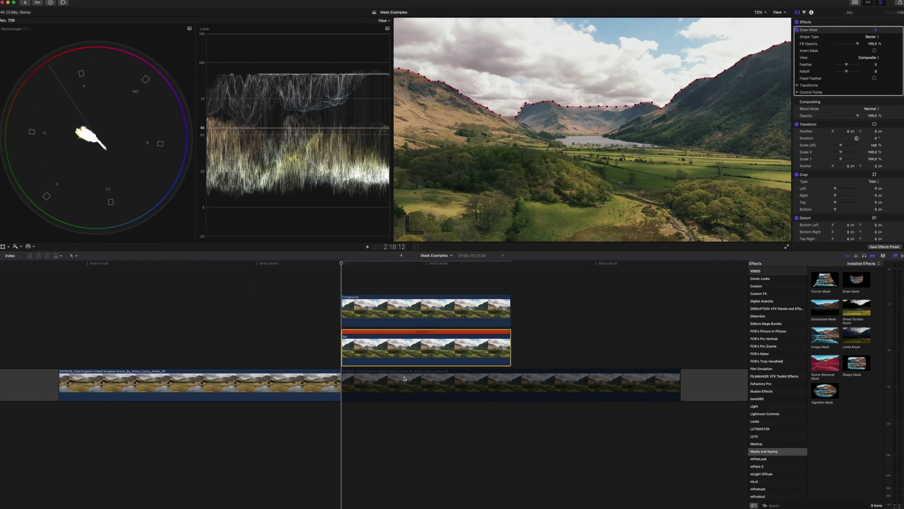
click(405, 383)
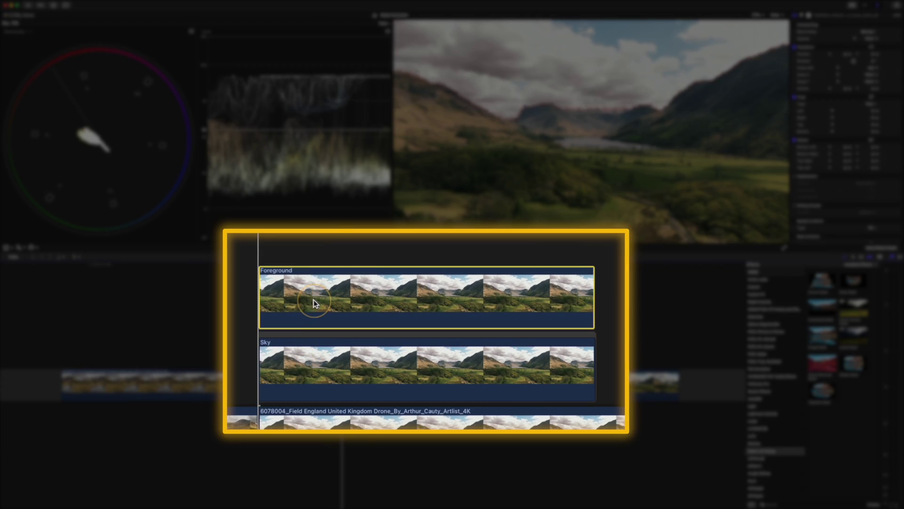
- Select both clips and move them left to end at the playhead
super+click(313, 301)
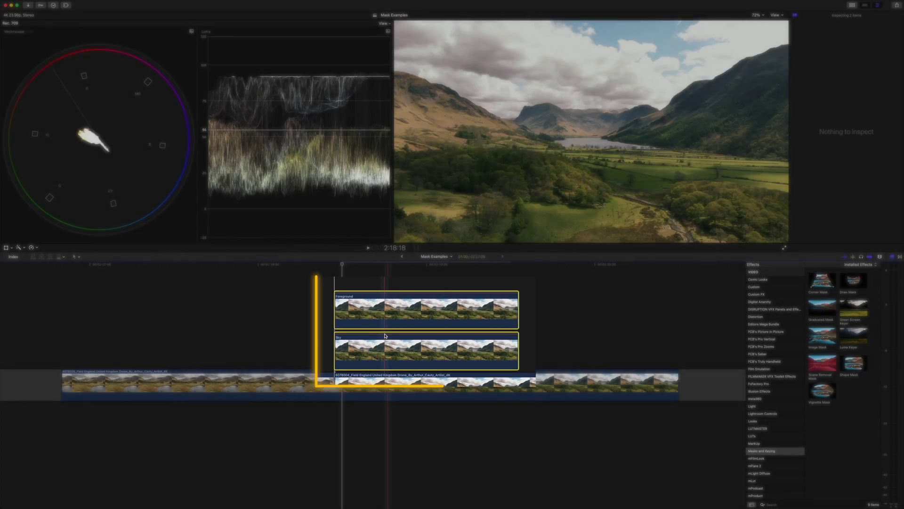
drag(386, 336, 224, 335)
click(900, 256)
- Drop the Slide transition onto both the Sky and Foreground clips
scroll(839, 377, down, 5)
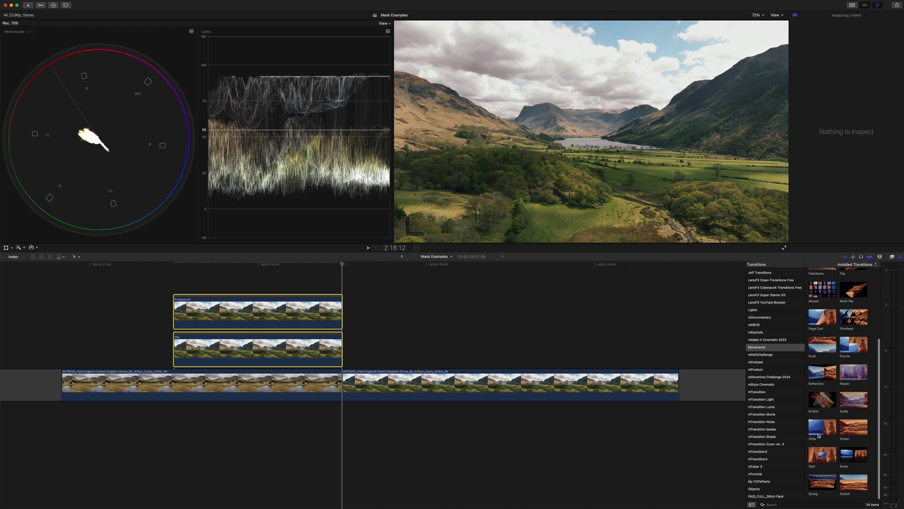
drag(819, 428, 174, 355)
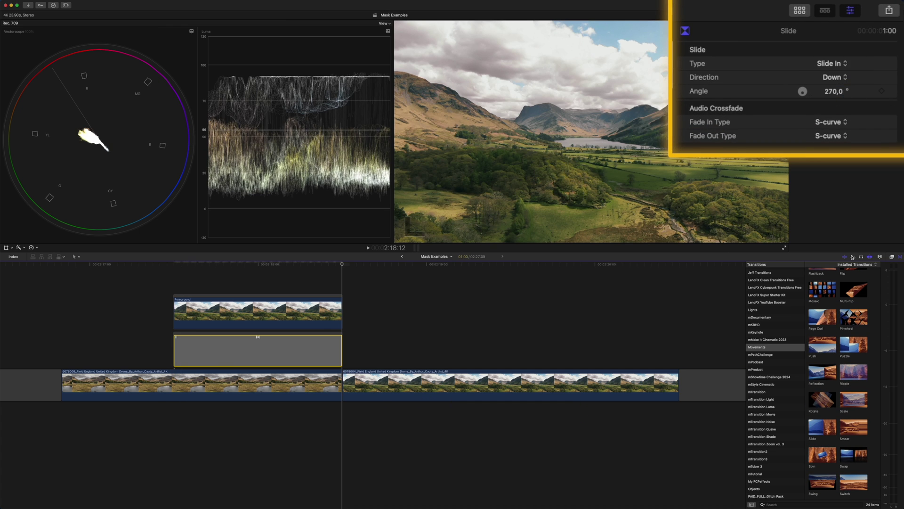
drag(820, 431, 198, 314)
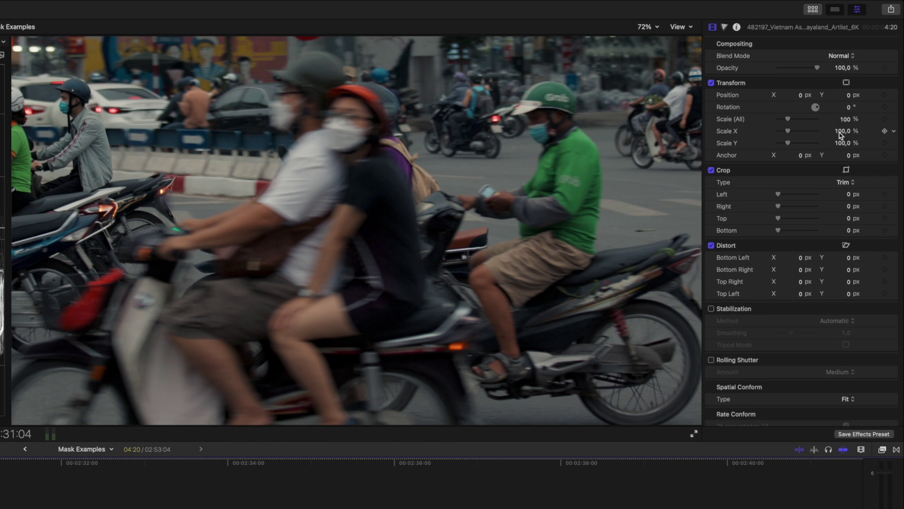
- Scale the traffic clip to 110% and shift it up to Y position 77 px
text(110)
key(Return)
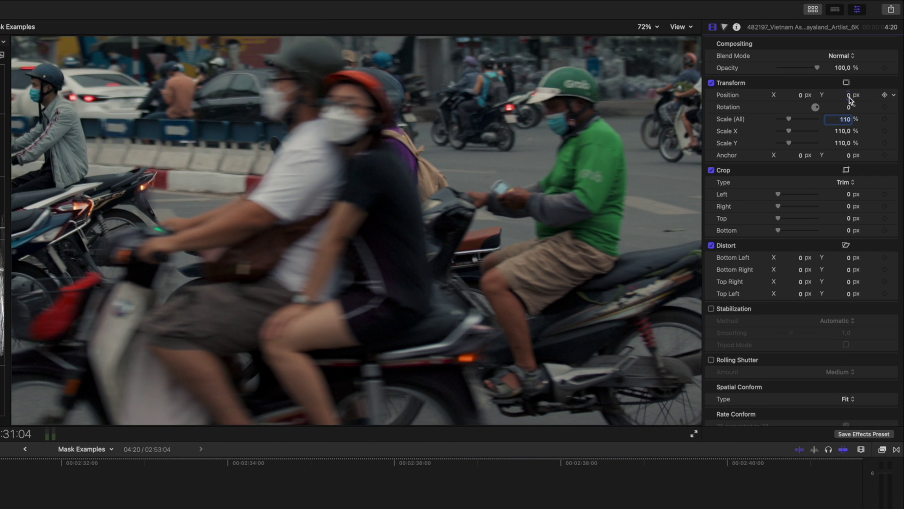
drag(851, 100, 851, 99)
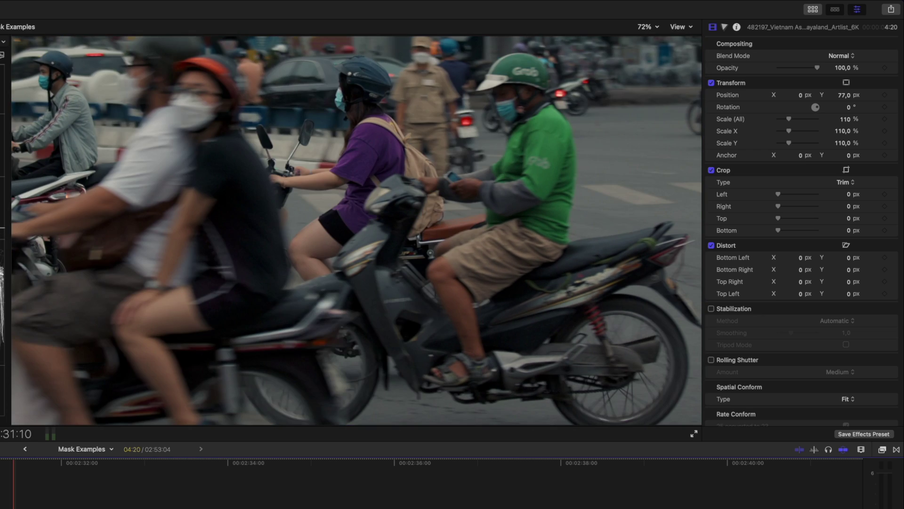
- Trim the clip's end to the playhead and retime it to Fast 2x (200%)
key(space)
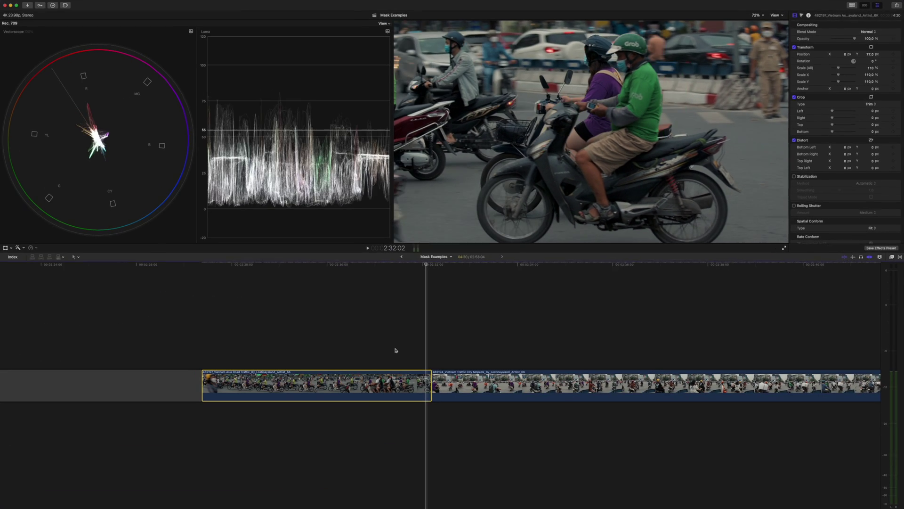
key(alt)
key(alt+])
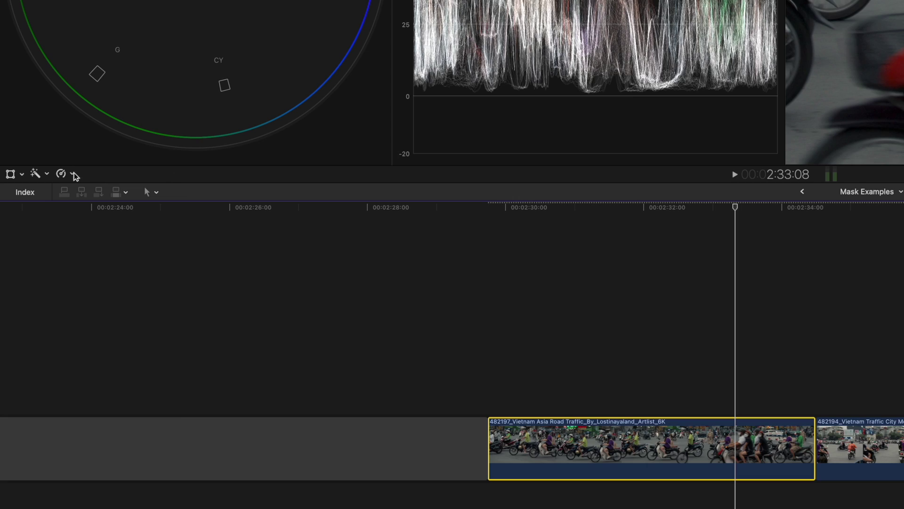
click(36, 248)
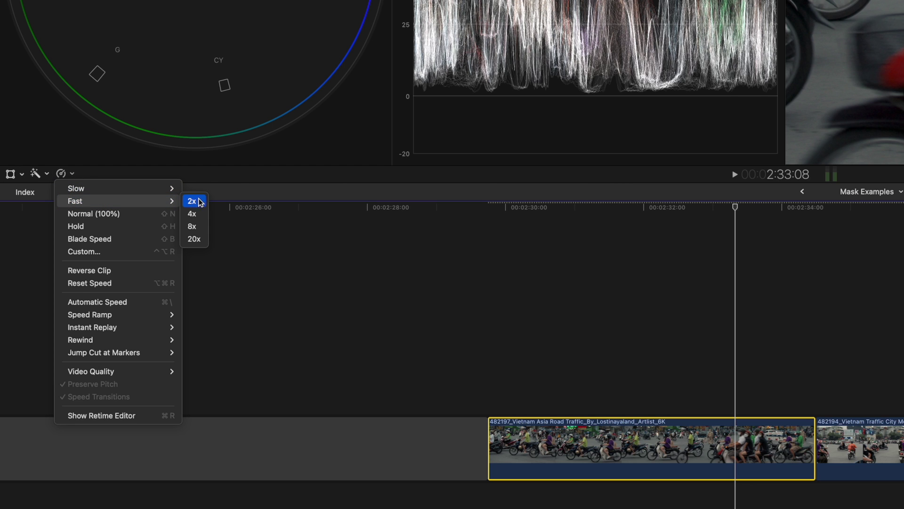
click(201, 201)
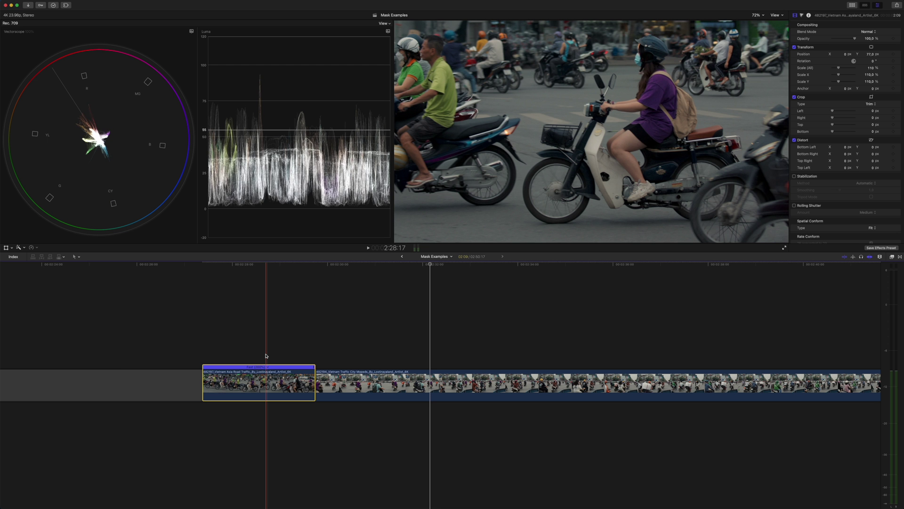
click(264, 355)
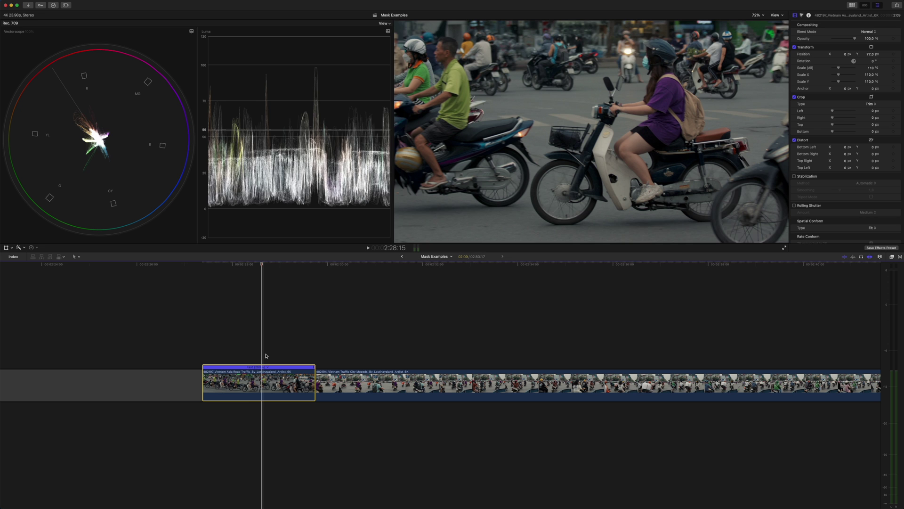
- Lift the 2x traffic clip above the storyline and slide it later to overlap City Mopeds
key(Right)
key(Left)
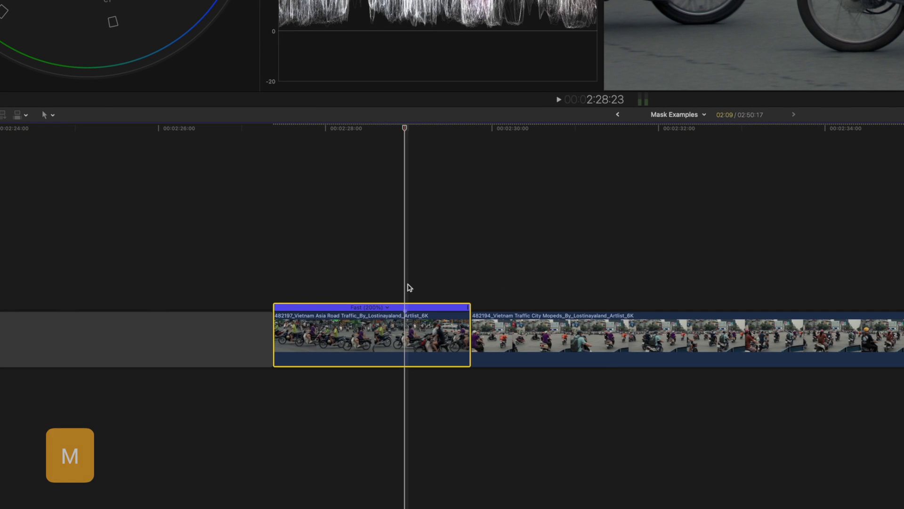
key(super+alt+Up)
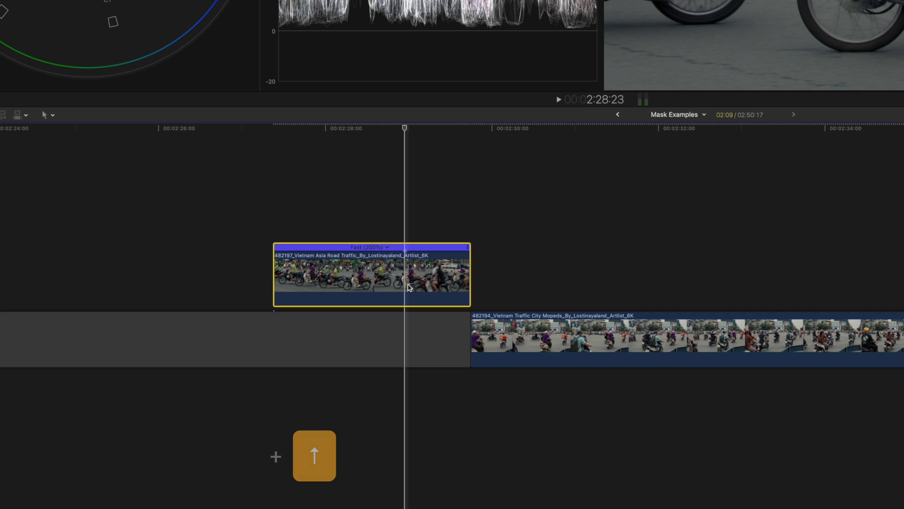
drag(408, 288, 480, 285)
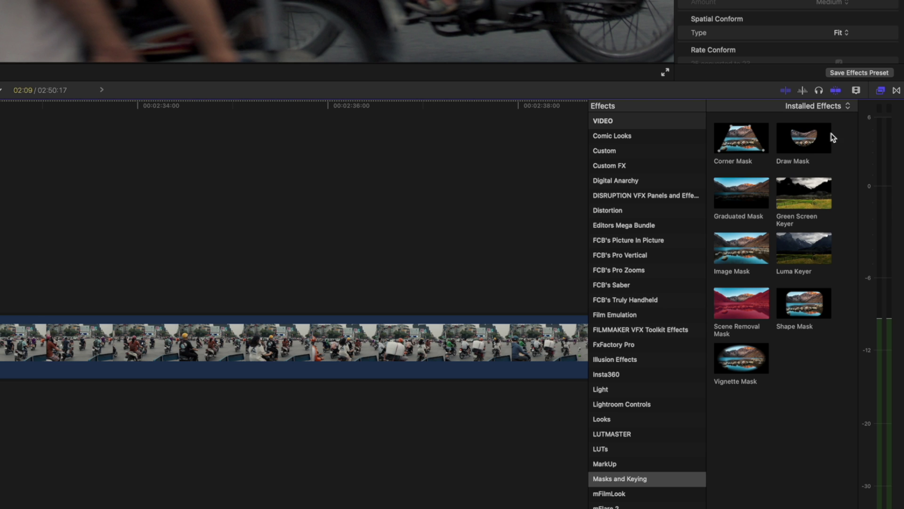
- Apply a Draw Mask and trace points around the scooter riders, extending one to the top edge
double_click(818, 145)
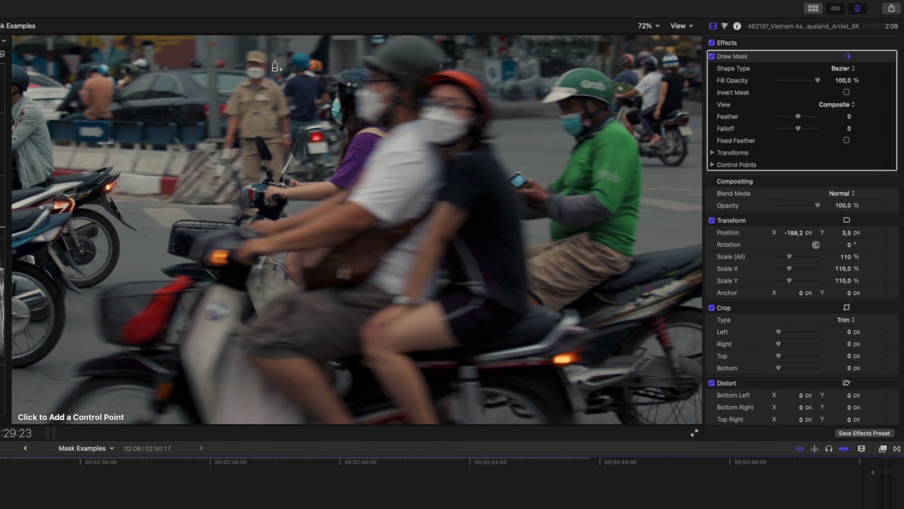
click(272, 66)
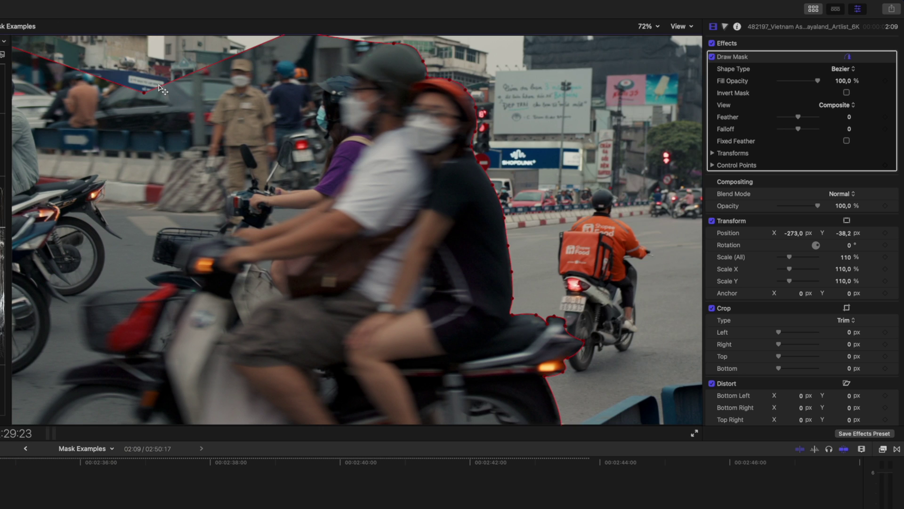
drag(149, 98, 160, 29)
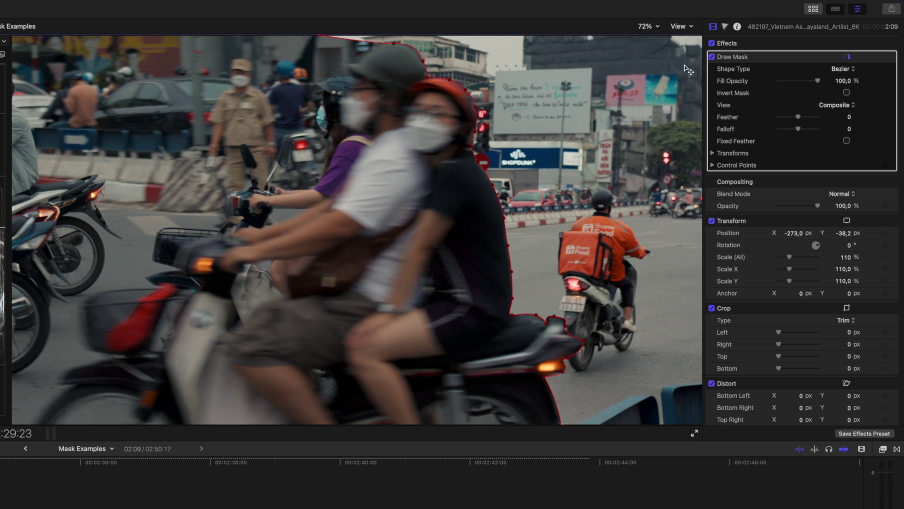
- Keyframe the mask points across frames as the riders move, then set feather to -25
key(Left)
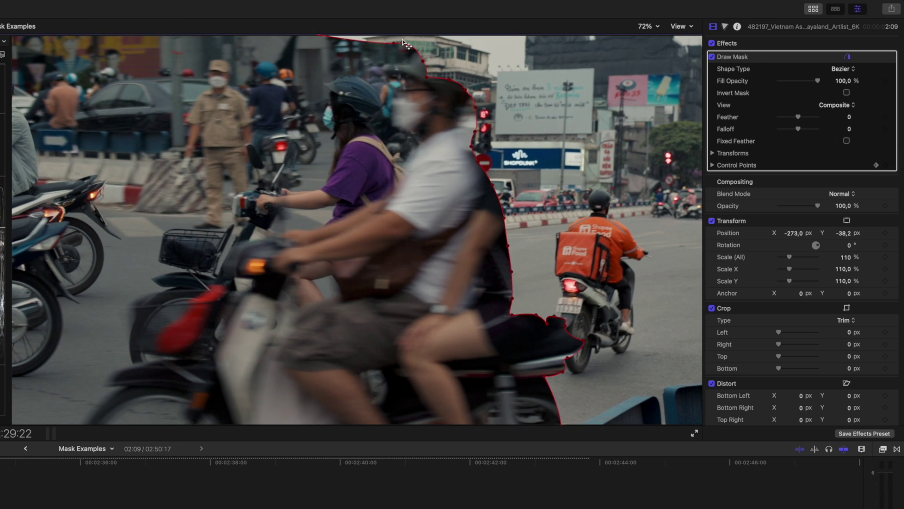
key(Left)
key(Left)
key(Left)
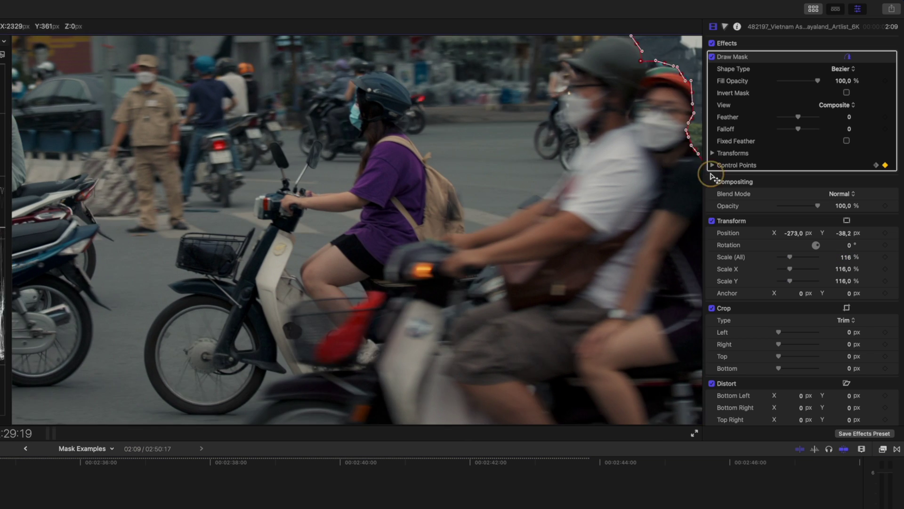
key(Left)
key(Left)
key(Right)
key(Right)
key(Right)
key(Right)
key(Right)
key(Right)
key(Right)
key(Right)
key(Right)
key(Right)
key(Right)
key(Right)
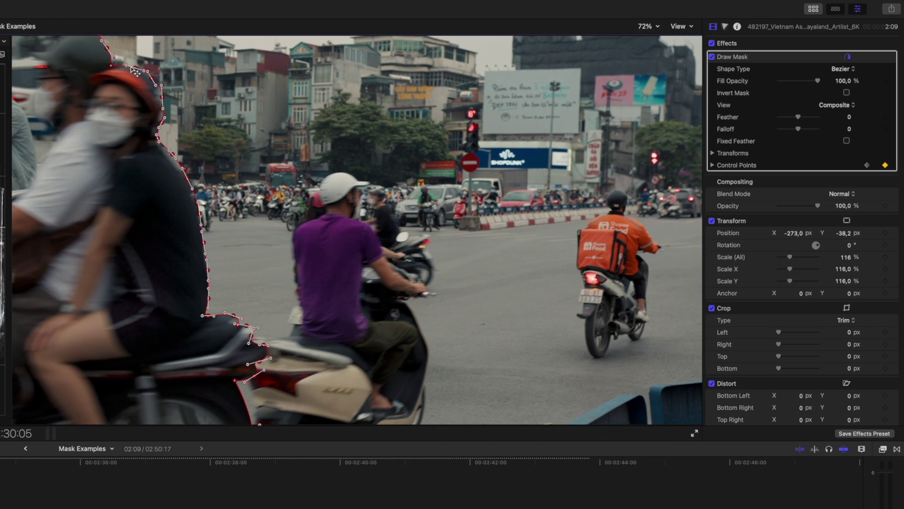
key(Right)
key(Right)
key(Right)
key(Right)
click(32, 245)
key(Right)
key(Right)
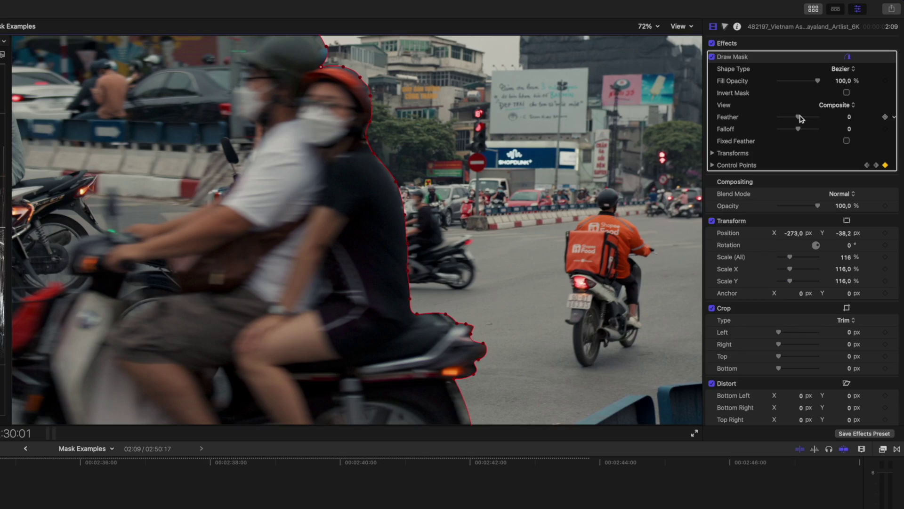
drag(802, 118, 795, 117)
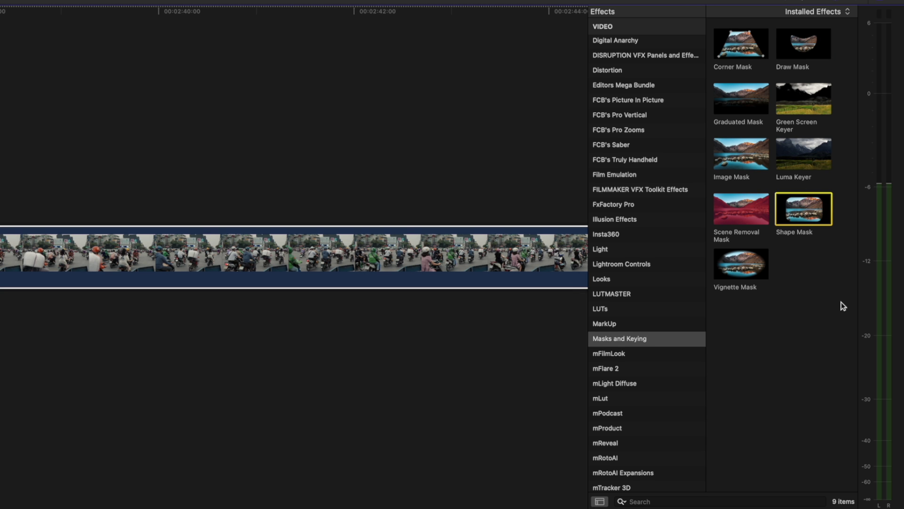
- Apply a Shape Mask to the mopeds clip and add a Color Wheels correction
drag(810, 202, 140, 249)
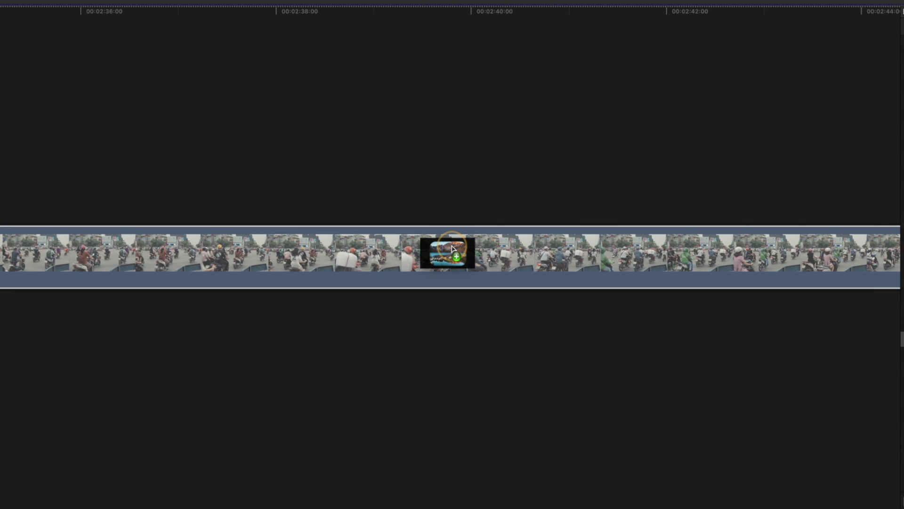
drag(451, 248, 453, 249)
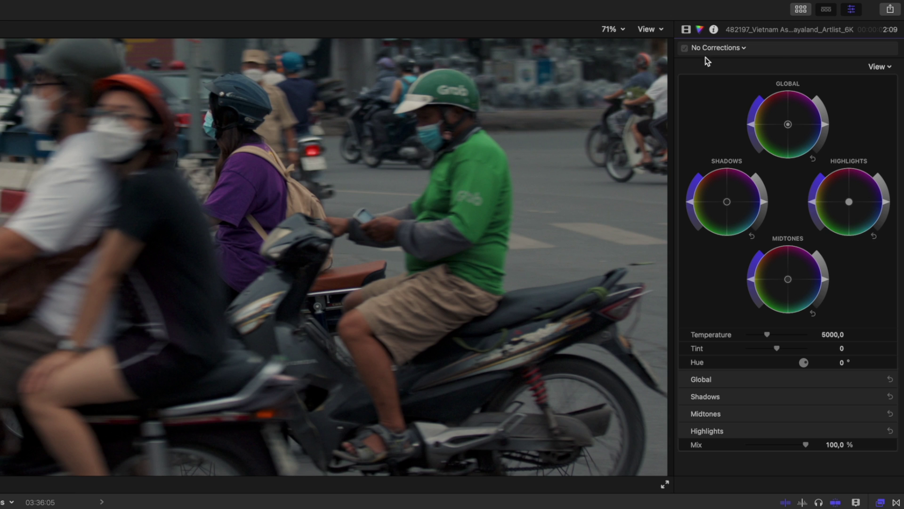
click(710, 48)
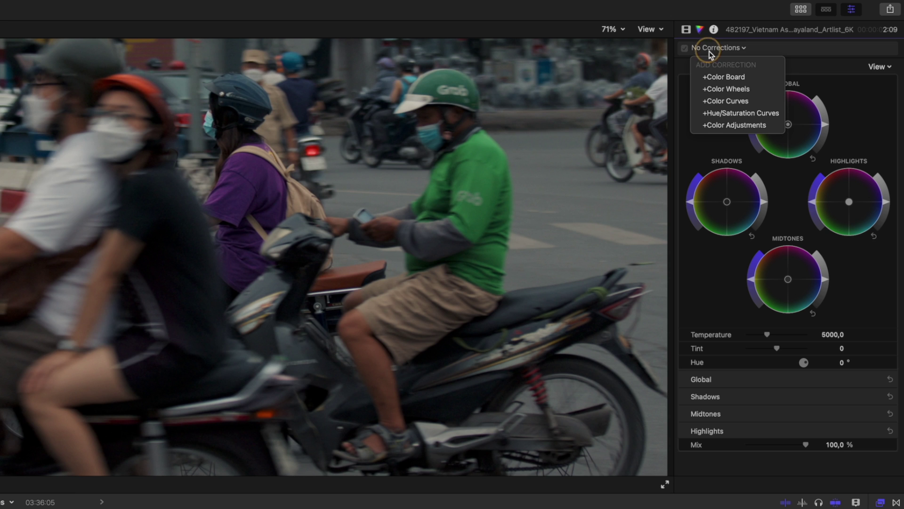
click(720, 89)
click(847, 48)
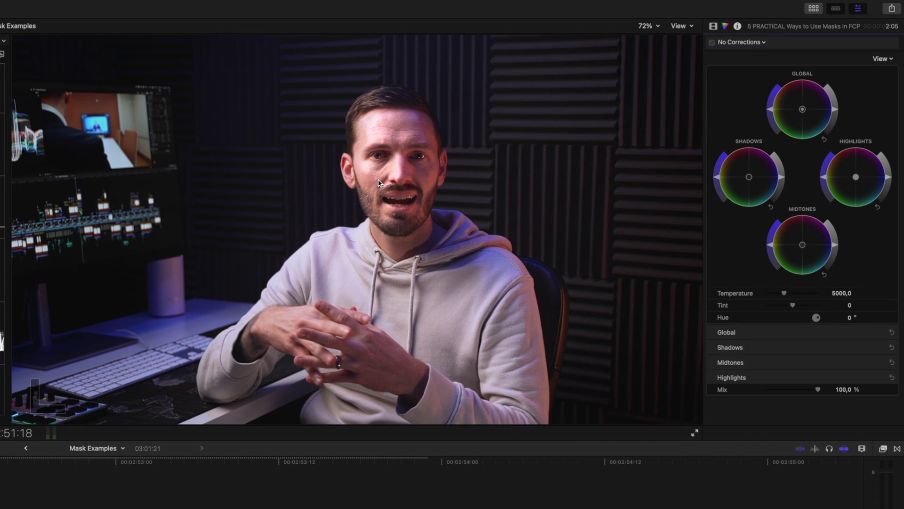
- Add Color Wheels to the presenter clip with a shape mask positioned over his face
click(763, 43)
click(766, 80)
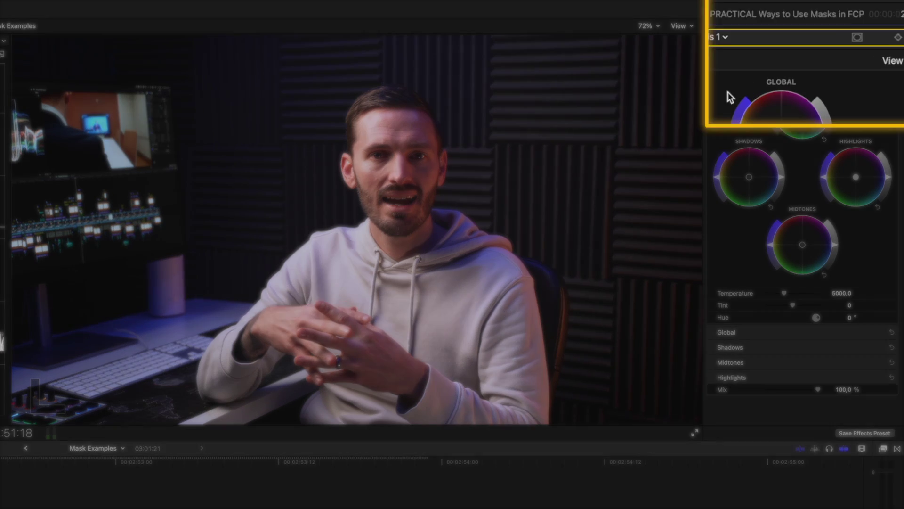
click(857, 33)
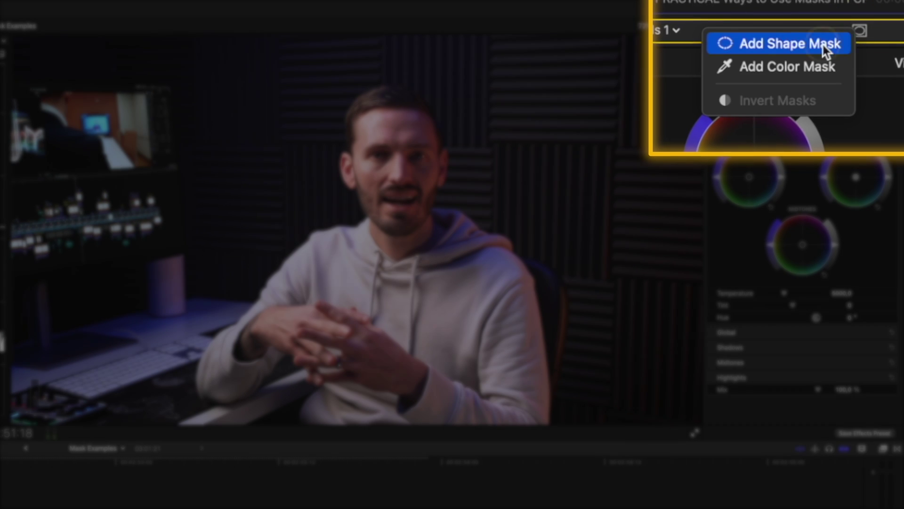
click(824, 46)
drag(354, 231, 399, 163)
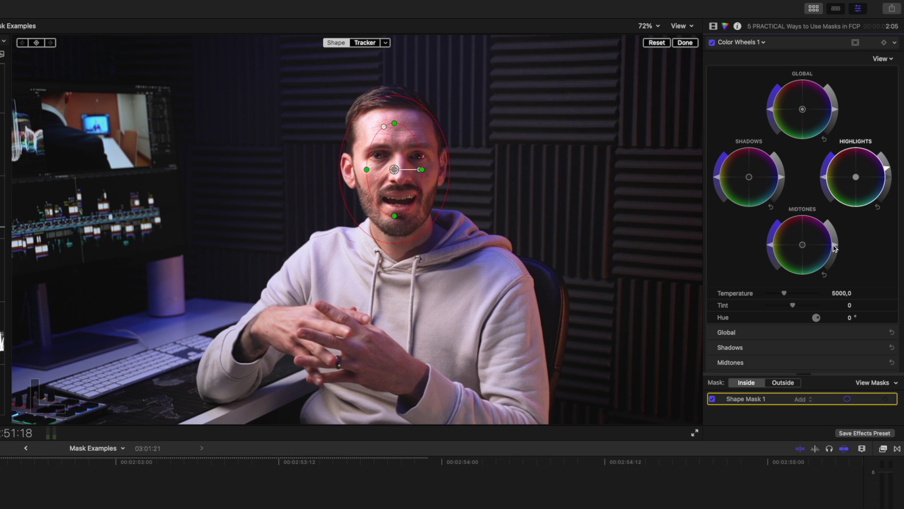
- Reselect the face's Shape Mask 1 and run Tracker analysis so it follows the presenter
click(779, 181)
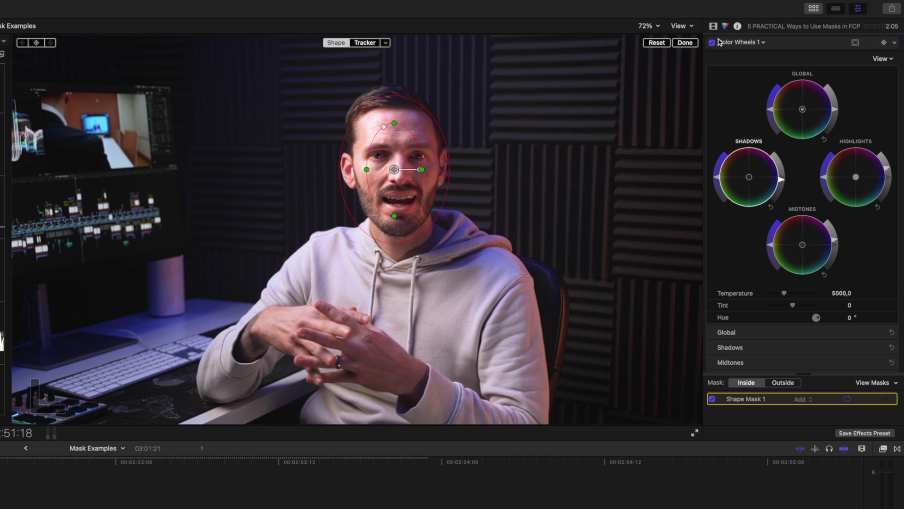
click(685, 42)
click(712, 43)
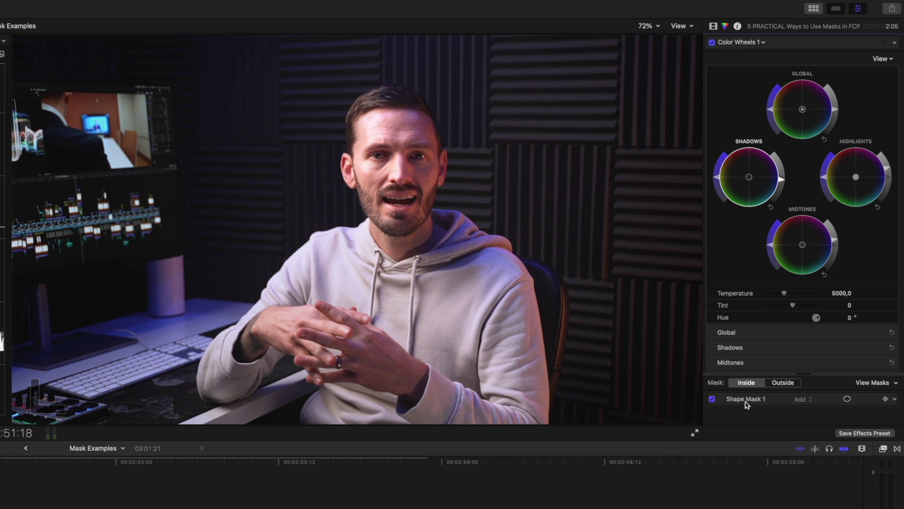
click(747, 403)
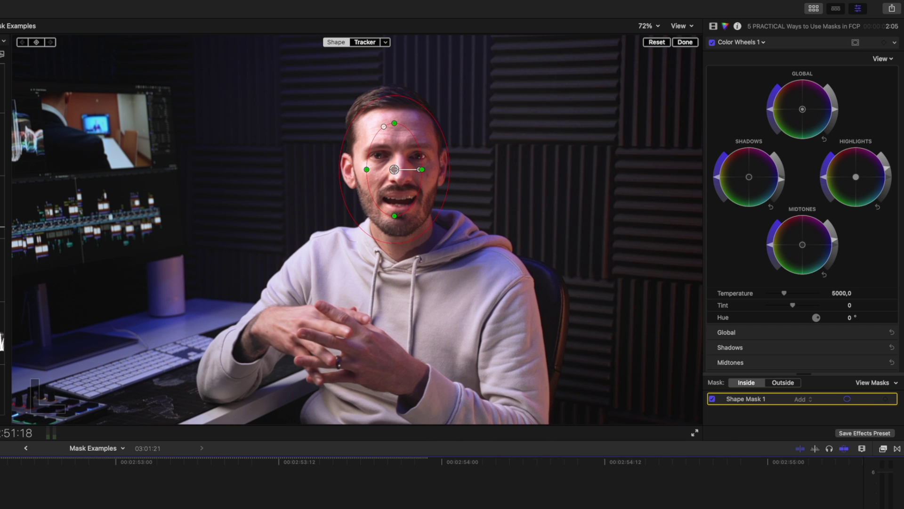
click(363, 42)
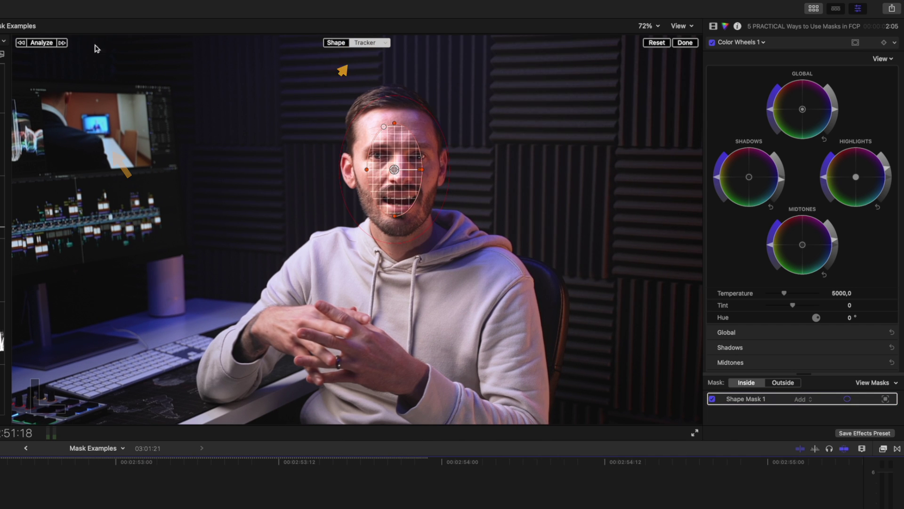
click(50, 43)
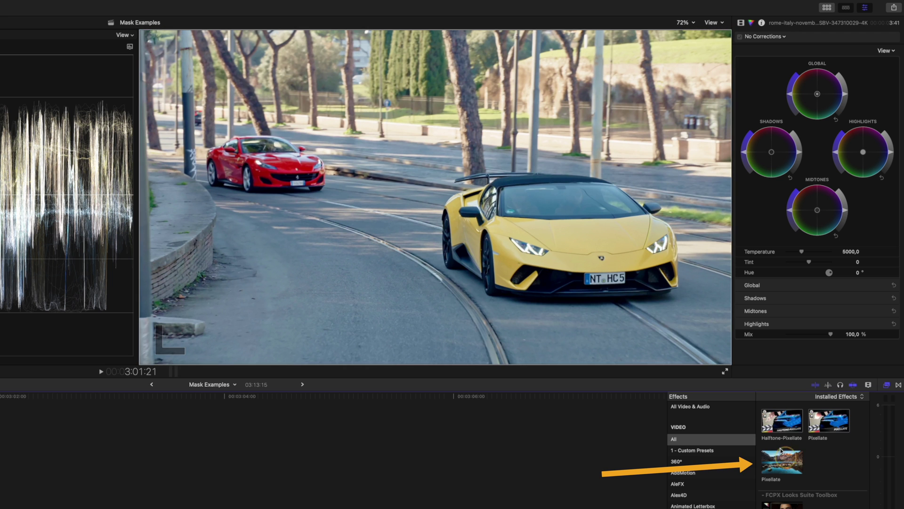
- Pixellate the yellow car, fit a flattened shape mask over its plate, and analyze tracking
drag(781, 450, 616, 285)
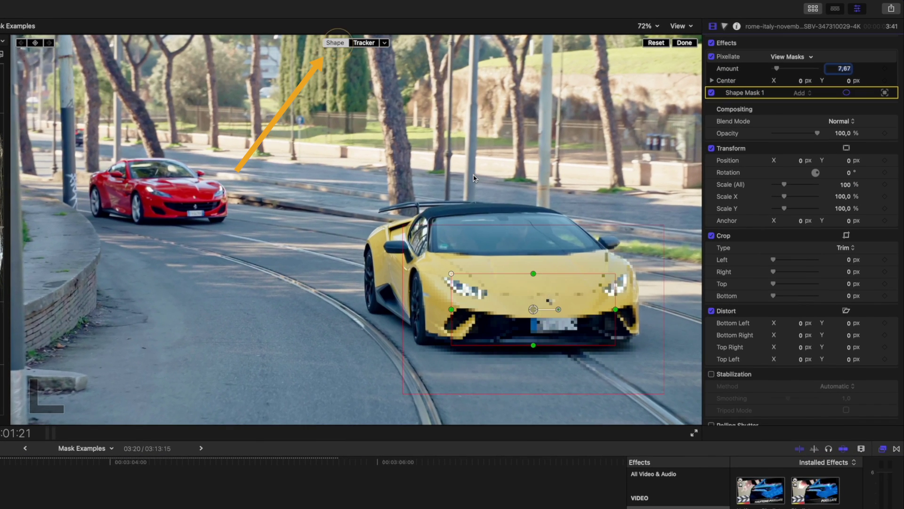
drag(533, 309, 555, 326)
drag(555, 291, 555, 314)
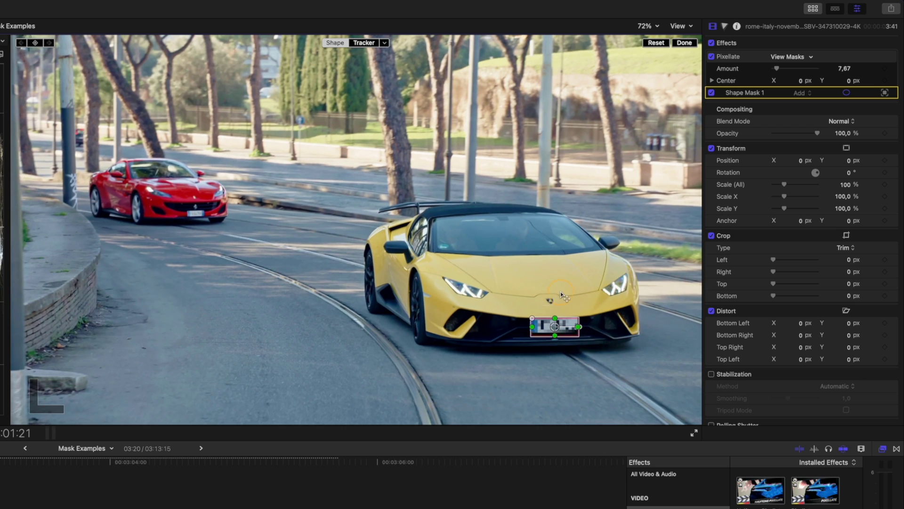
click(361, 43)
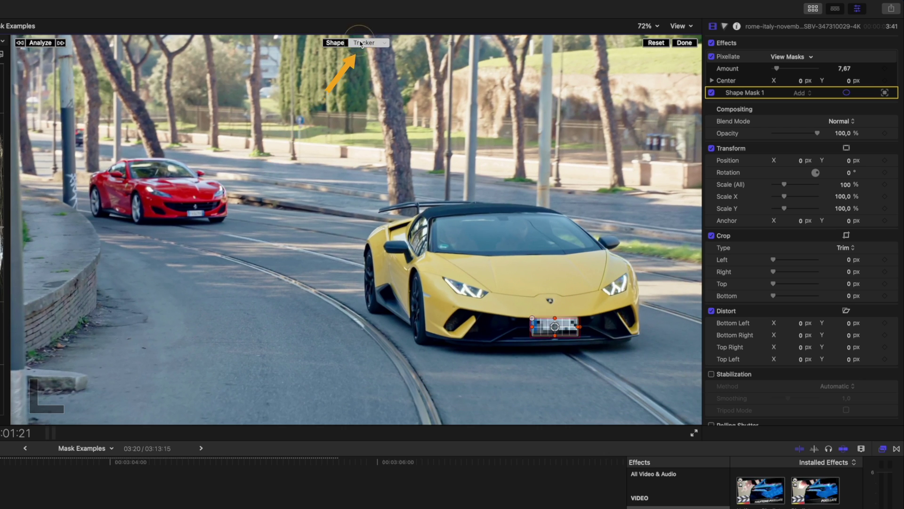
click(40, 43)
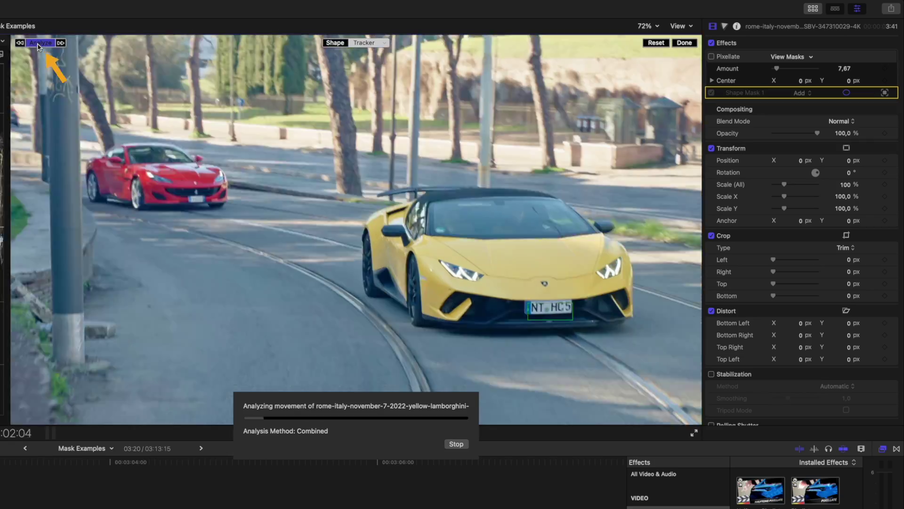